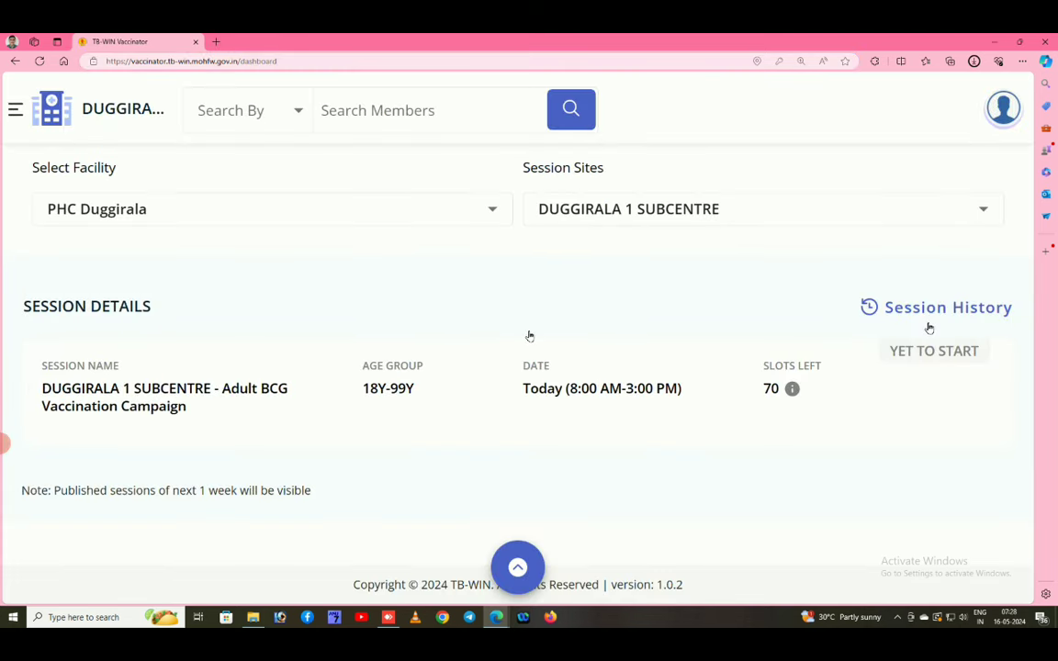
pyautogui.click(156, 215)
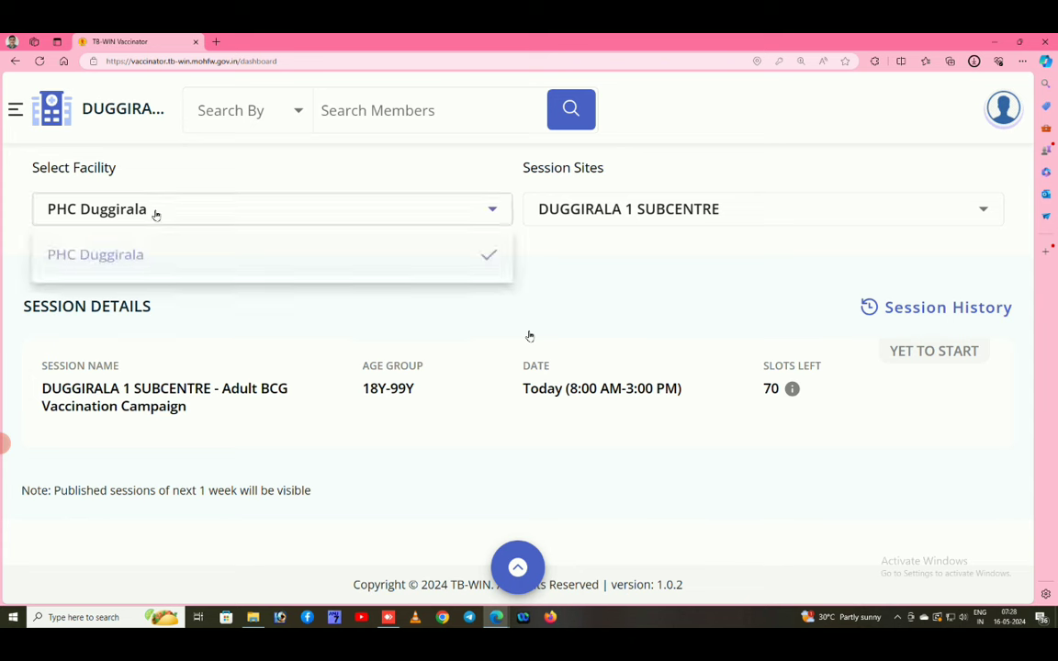
pyautogui.click(631, 206)
pyautogui.click(633, 207)
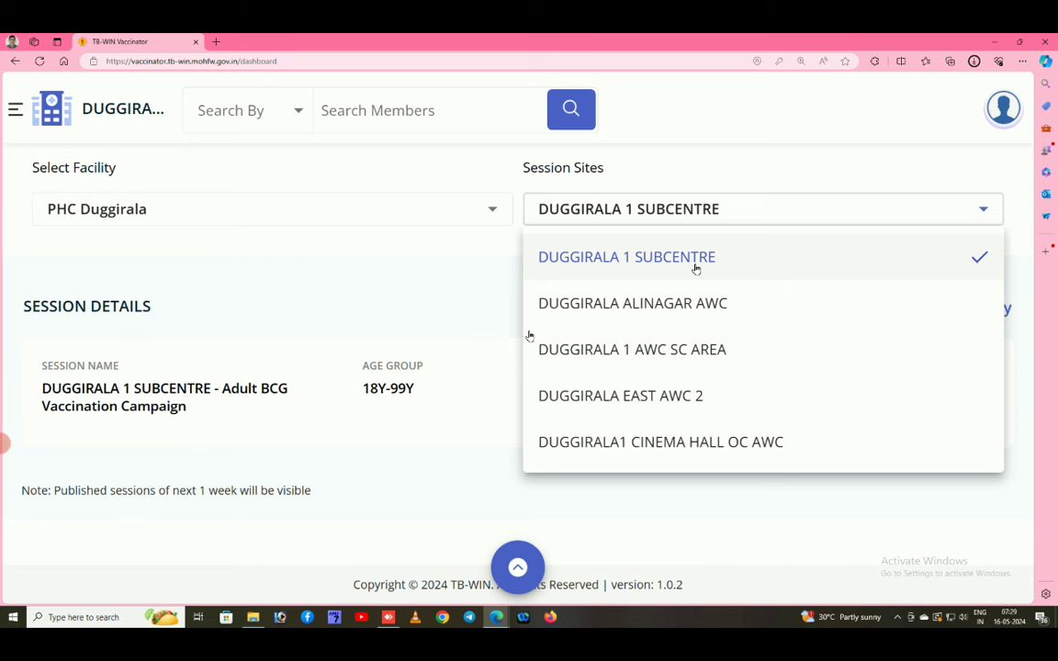
pyautogui.click(497, 294)
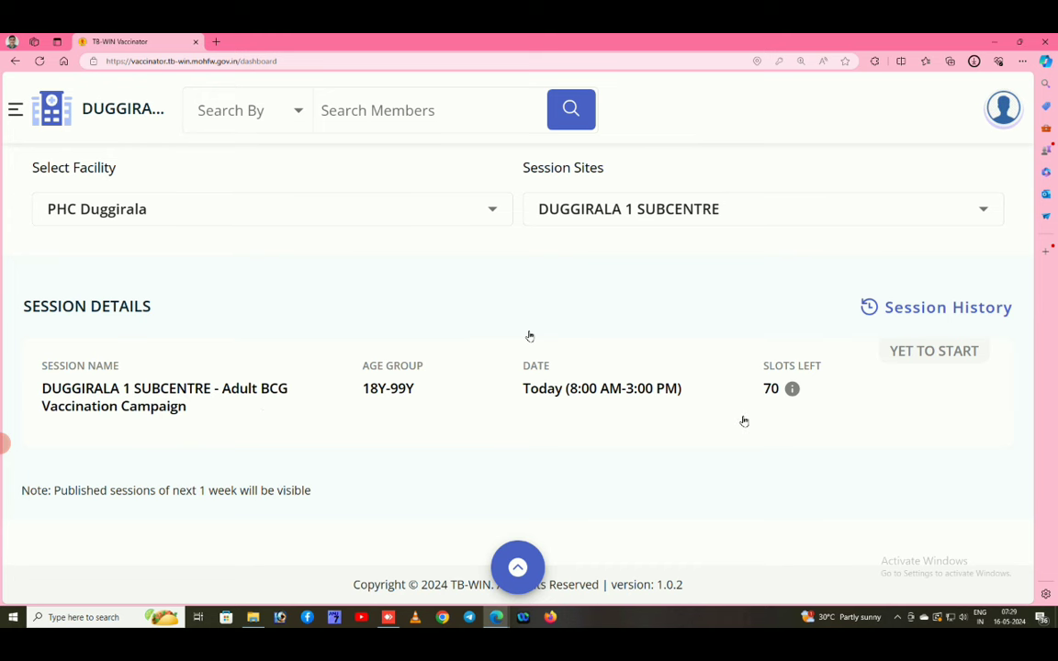
pyautogui.click(656, 210)
pyautogui.click(616, 304)
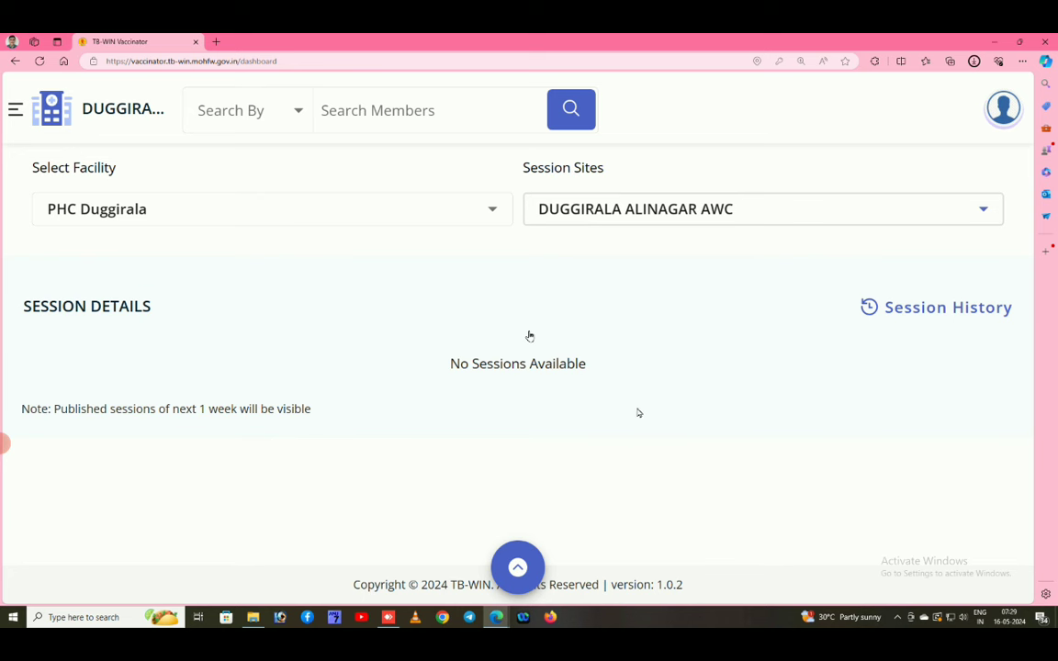
pyautogui.click(634, 215)
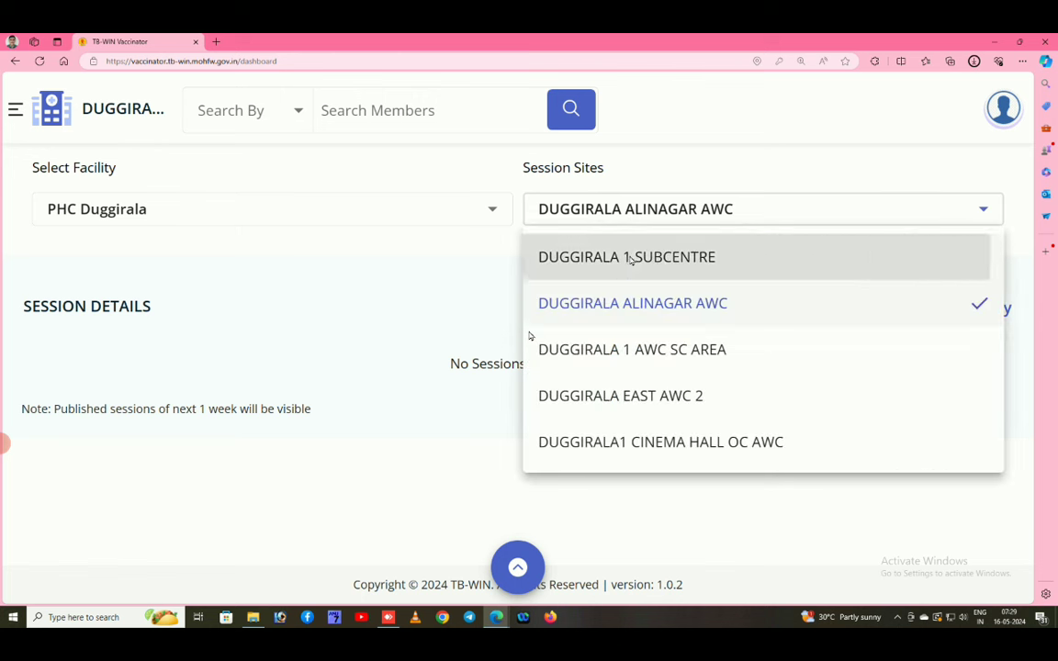
pyautogui.click(630, 257)
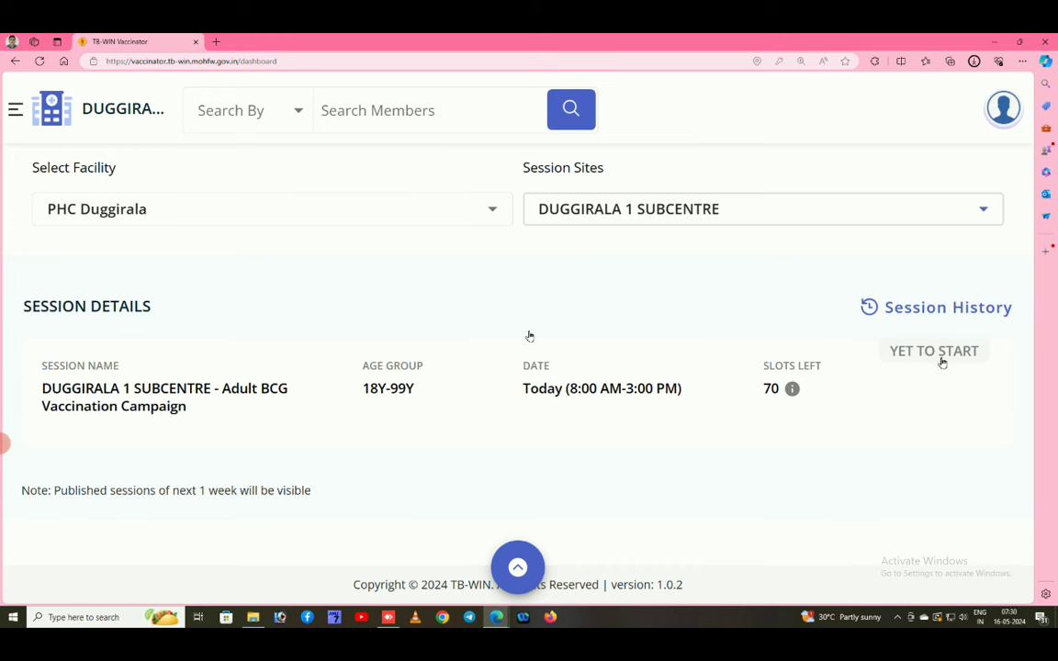
# Open the DUGGIRALA 1 SUBCENTRE Adult BCG session and view its empty Registrations table.
pyautogui.click(255, 400)
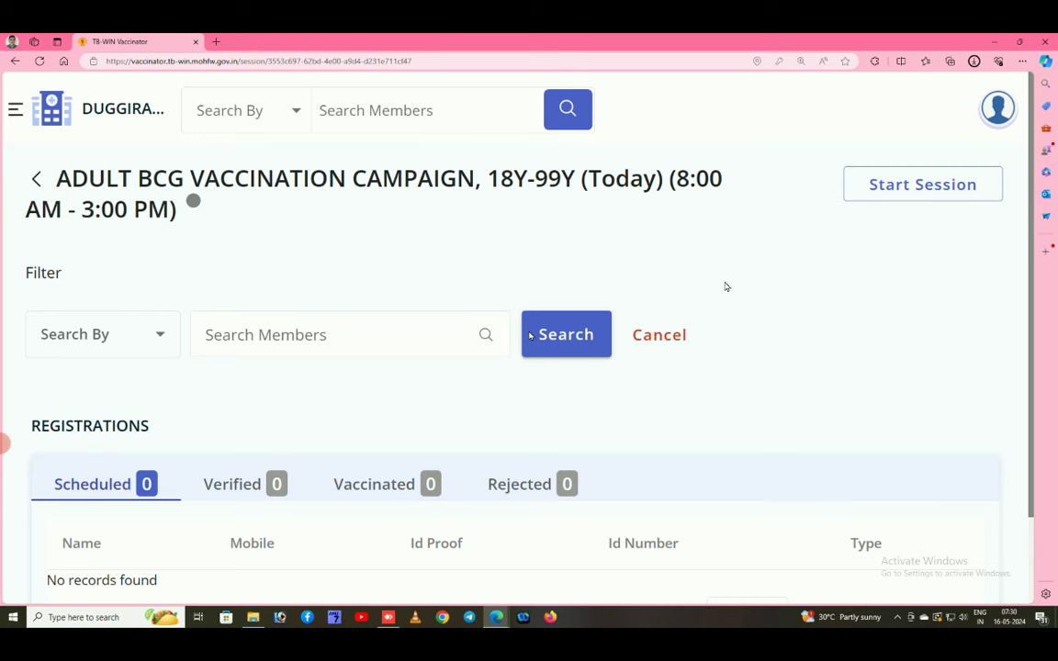
pyautogui.scroll(-2, 725, 288)
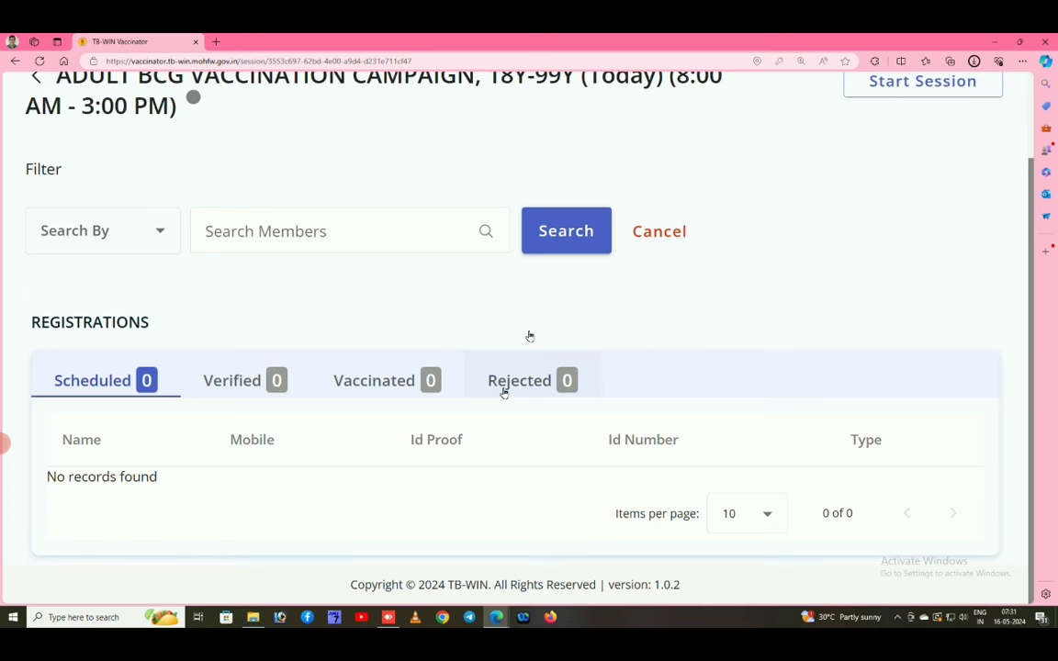
# Search the session's members by Mobile for the beneficiary's phone number, finding no records.
pyautogui.click(319, 230)
pyautogui.click(163, 233)
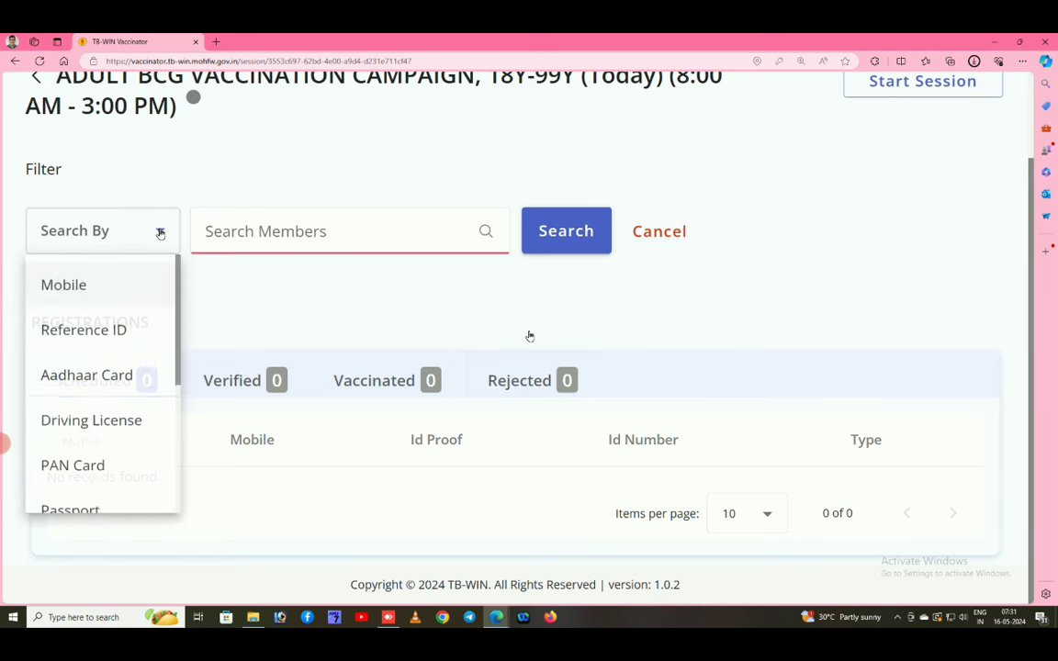
pyautogui.click(79, 287)
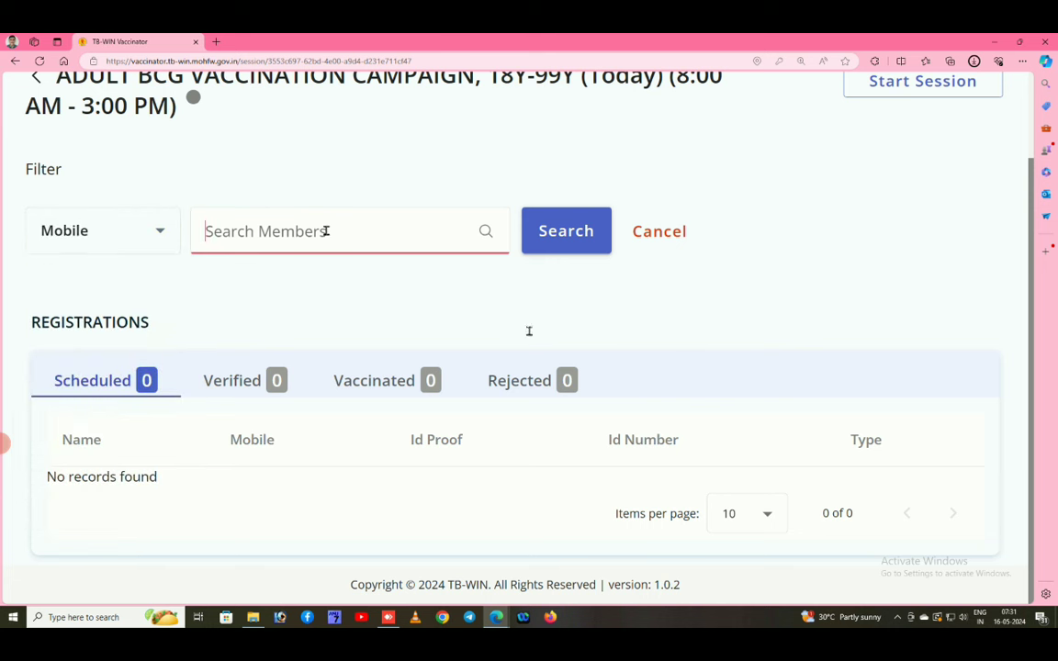
pyautogui.write('833100')
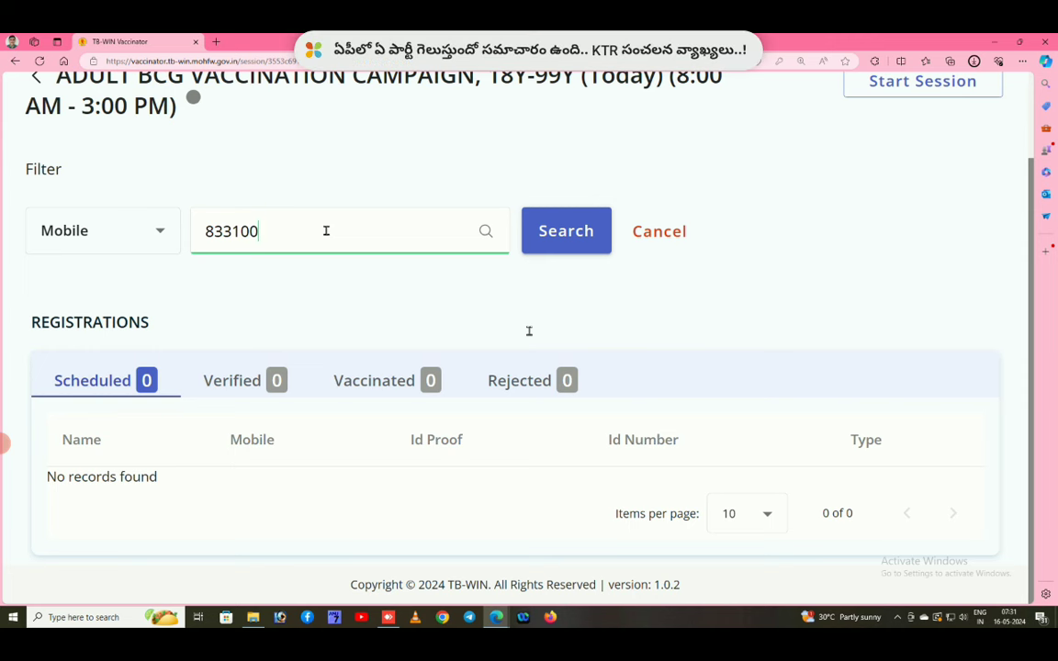
pyautogui.press('BackSpace')
pyautogui.press('BackSpace')
pyautogui.press('BackSpace')
pyautogui.press('BackSpace')
pyautogui.press('BackSpace')
pyautogui.press('BackSpace')
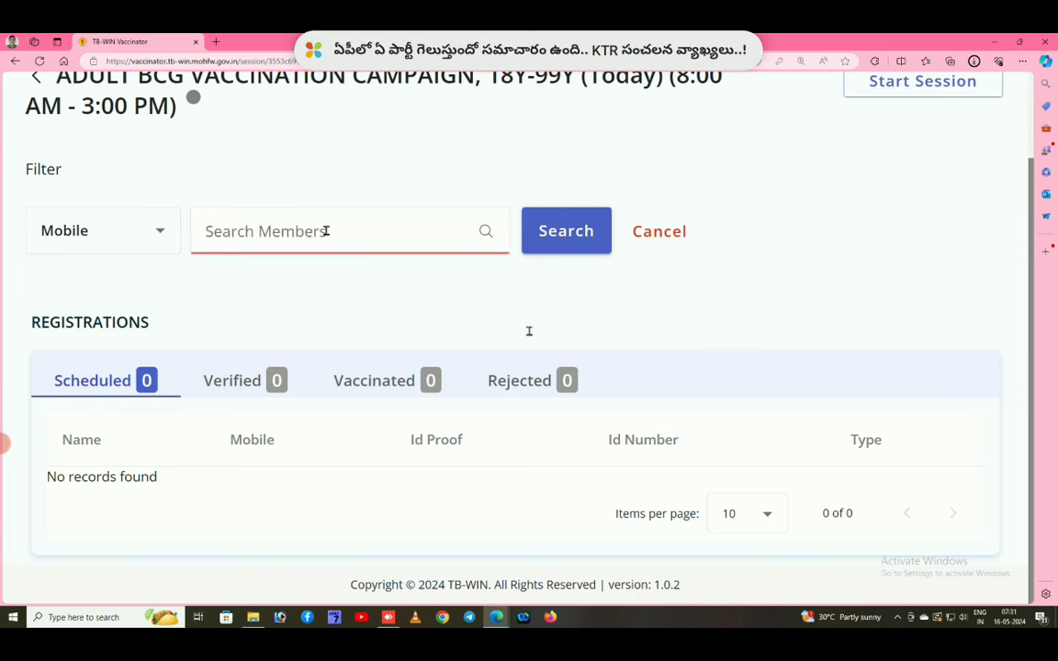
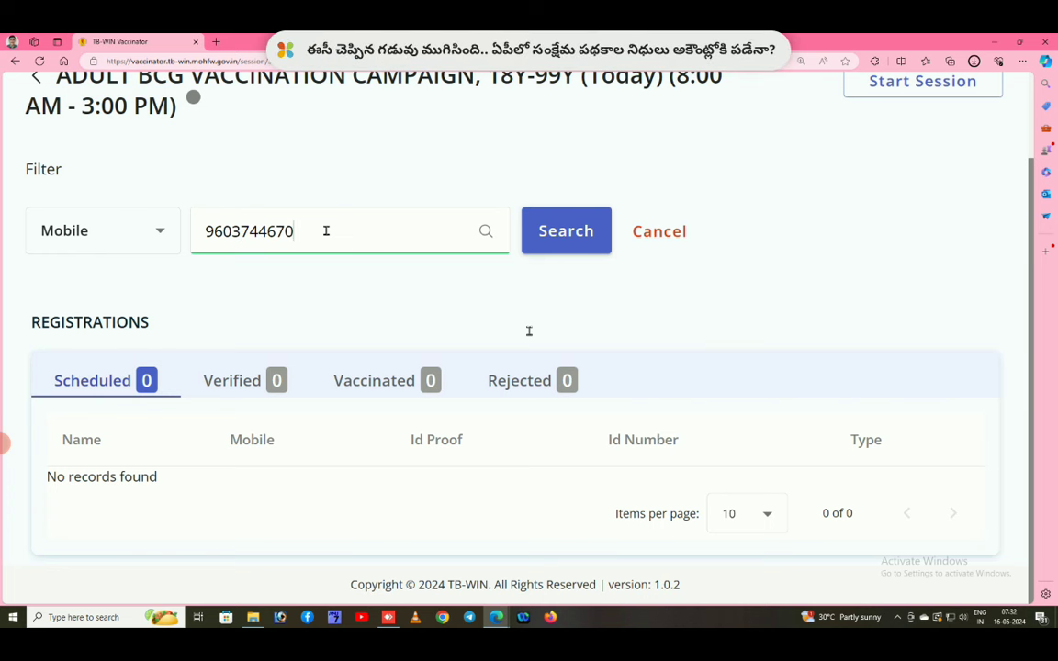
pyautogui.click(542, 234)
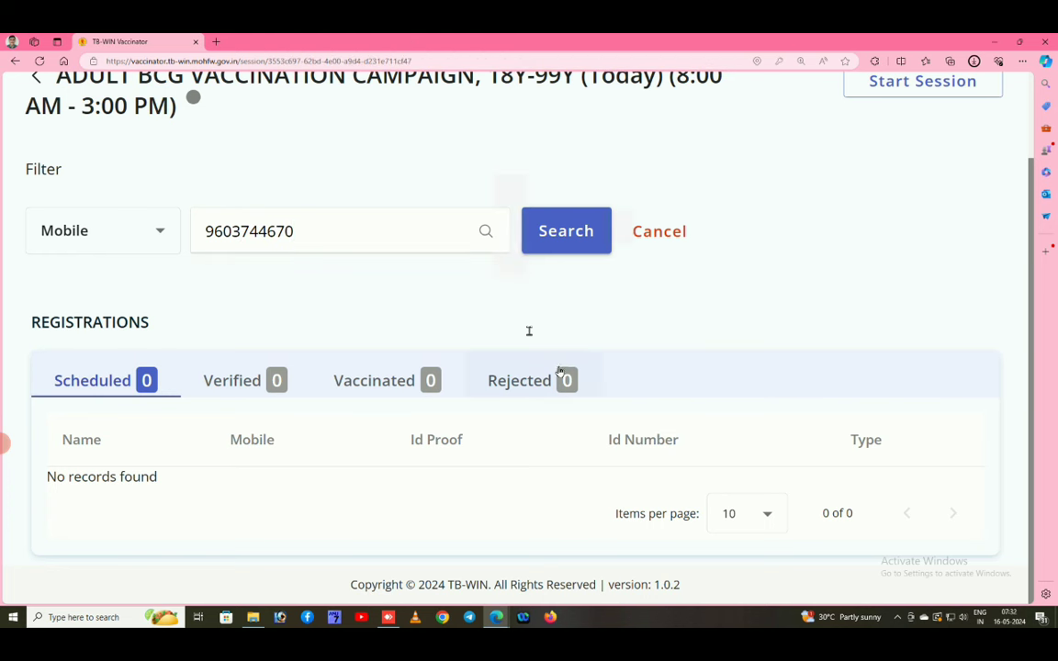
pyautogui.click(588, 237)
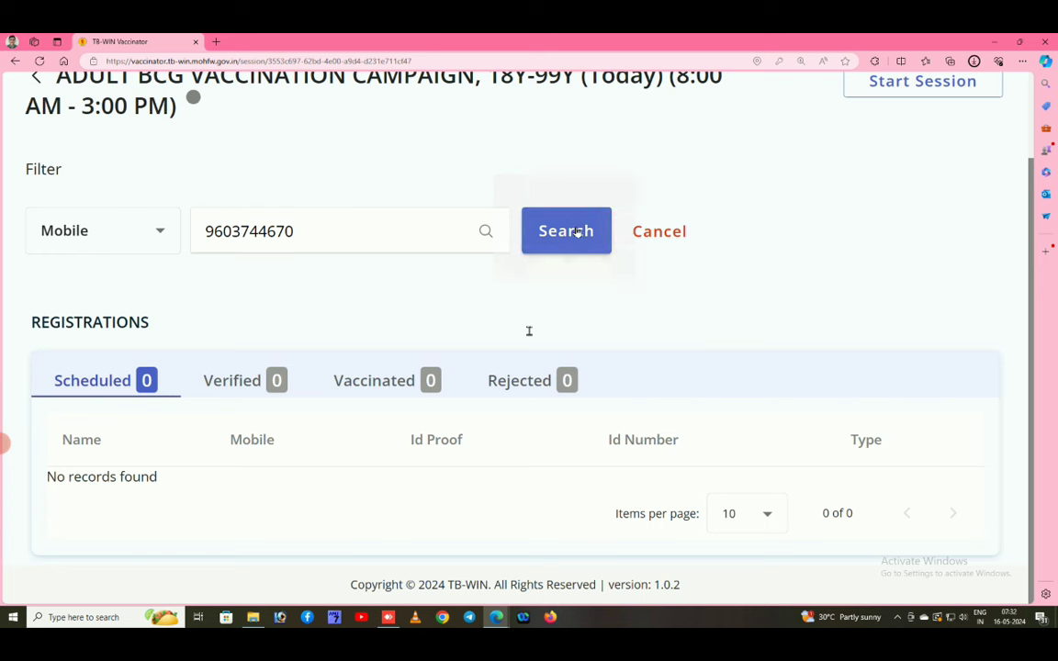
# Clear the mobile number from the search field.
pyautogui.moveTo(321, 229); pyautogui.dragTo(141, 231)
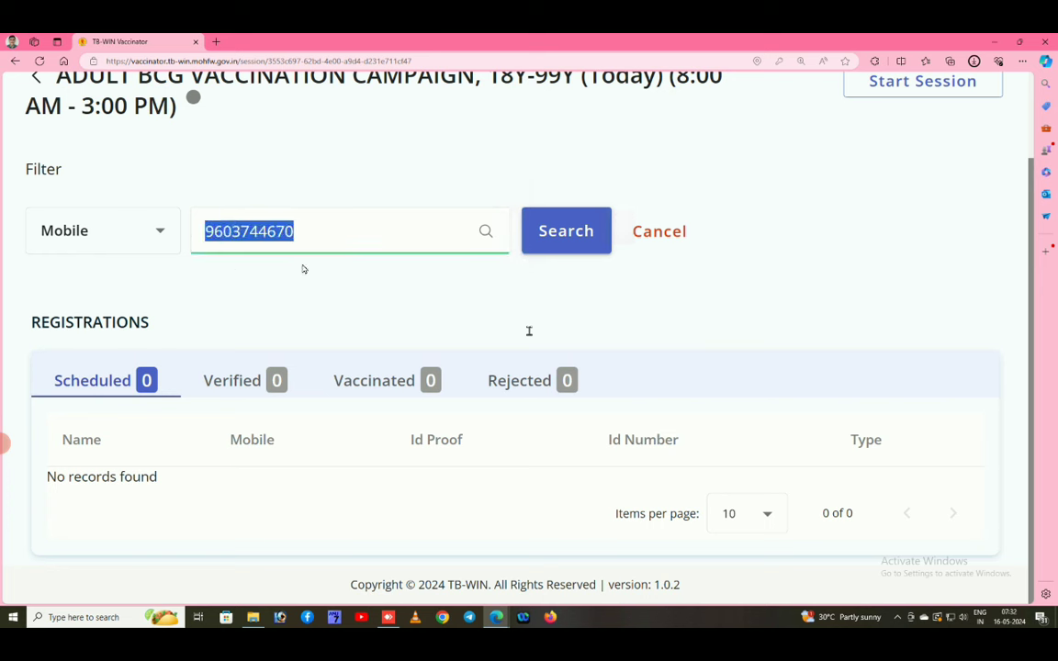
pyautogui.press('BackSpace')
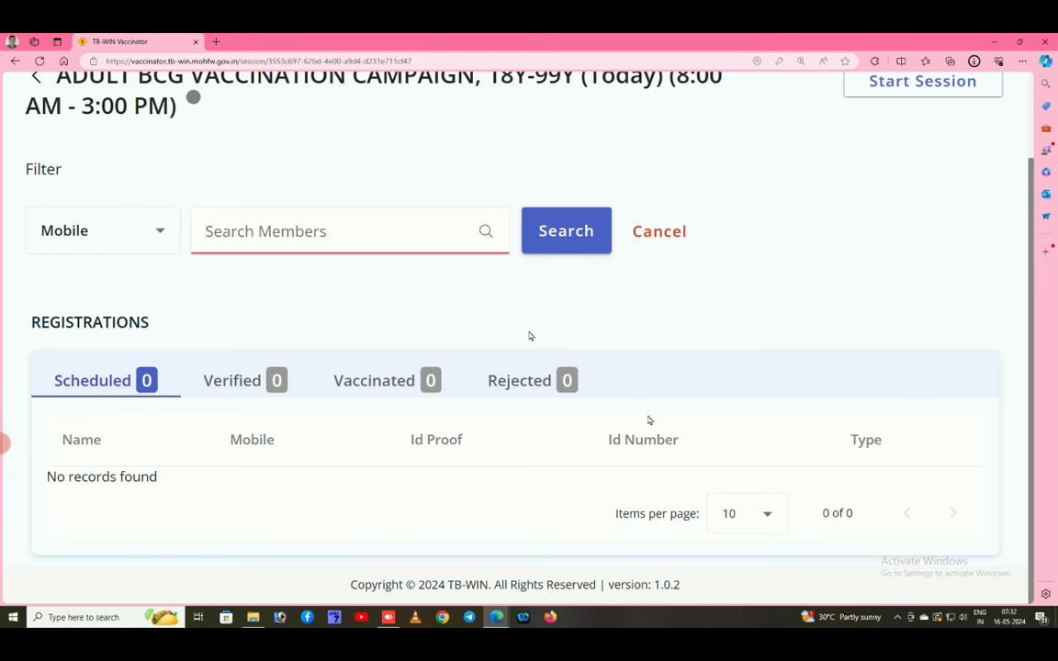
pyautogui.scroll(1, 854, 260)
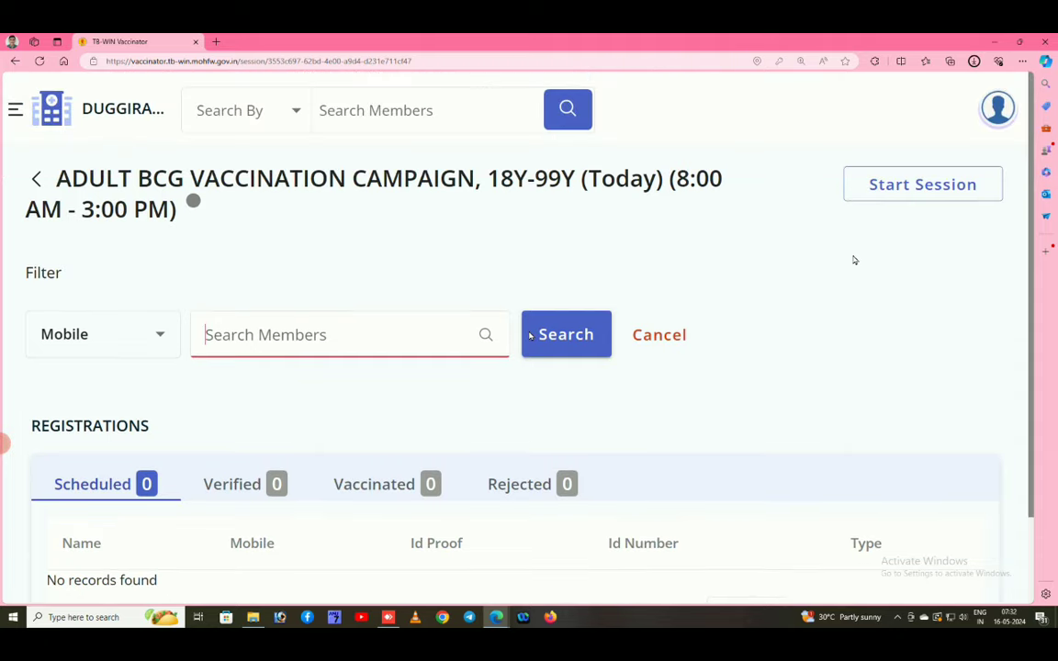
# Return to the dashboard, reveal the Pre Registration option, and settle page zoom at 150%.
pyautogui.click(36, 177)
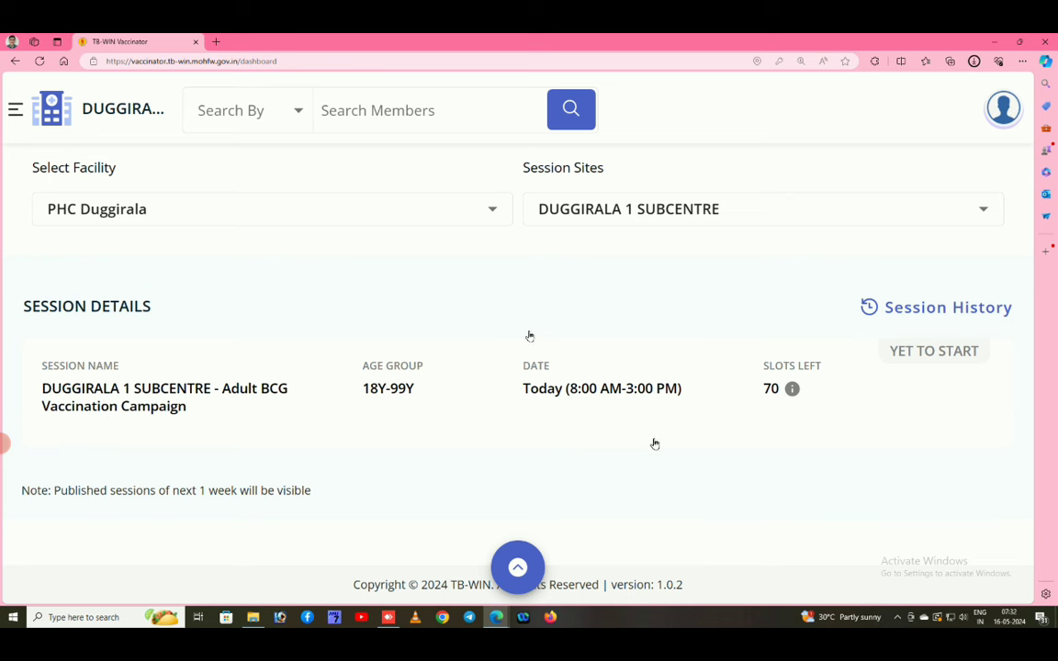
pyautogui.click(517, 569)
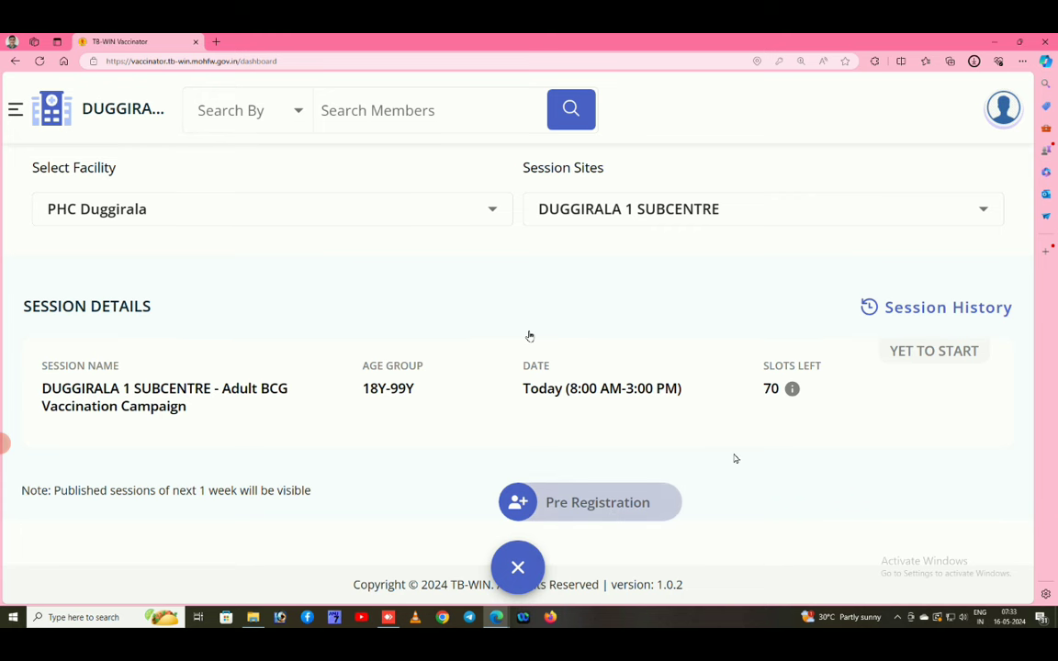
pyautogui.hotkey('ctrl', '-')
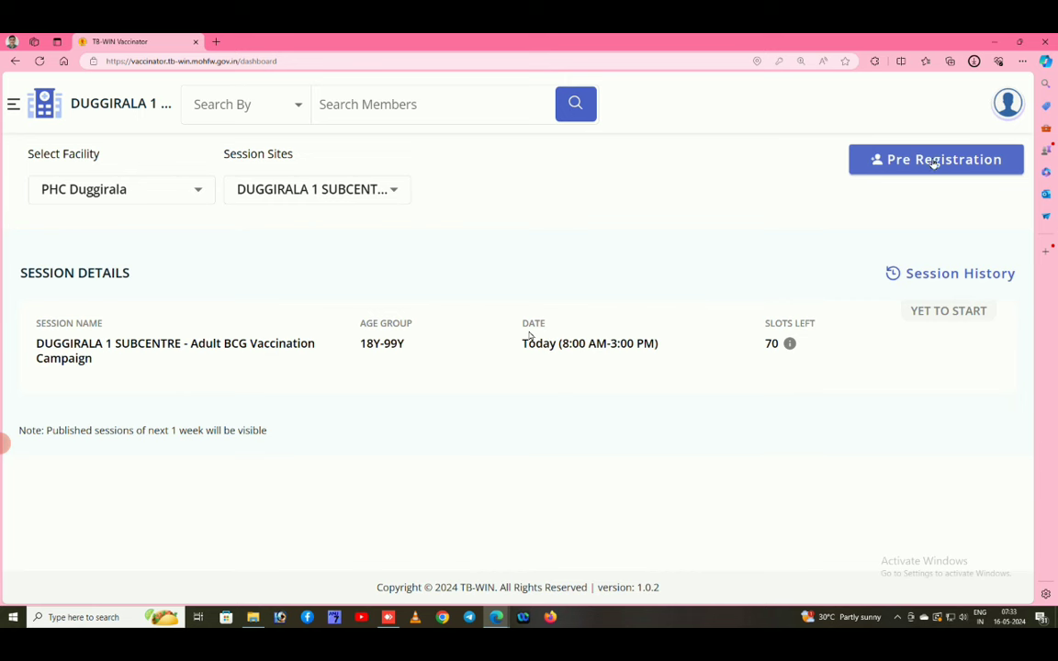
pyautogui.hotkey('ctrl', '+')
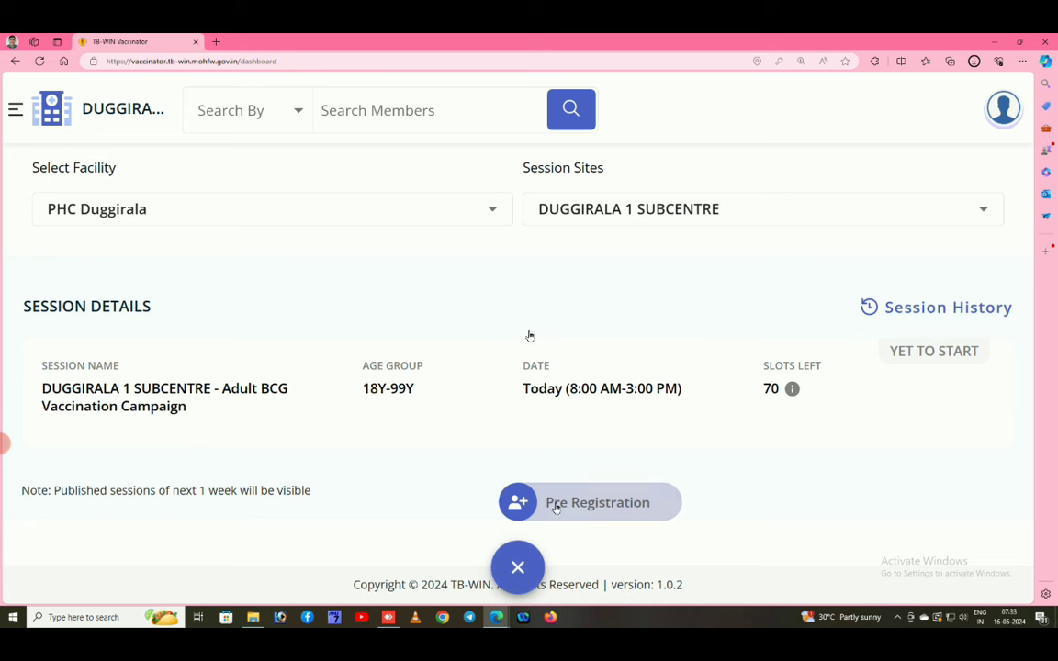
pyautogui.hotkey('ctrl', '-')
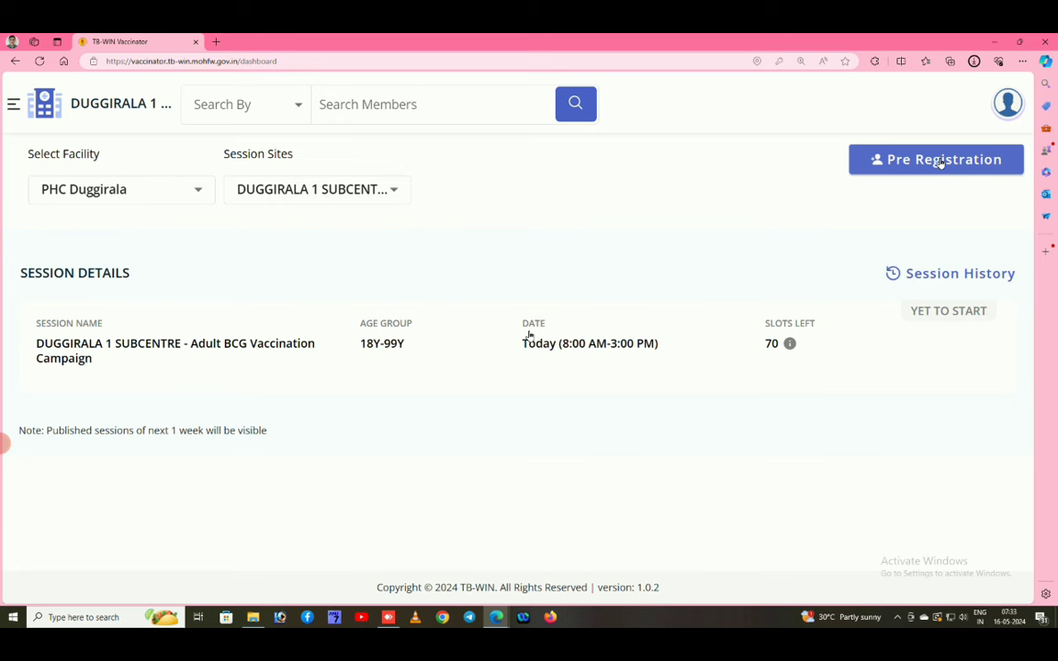
pyautogui.click(940, 161)
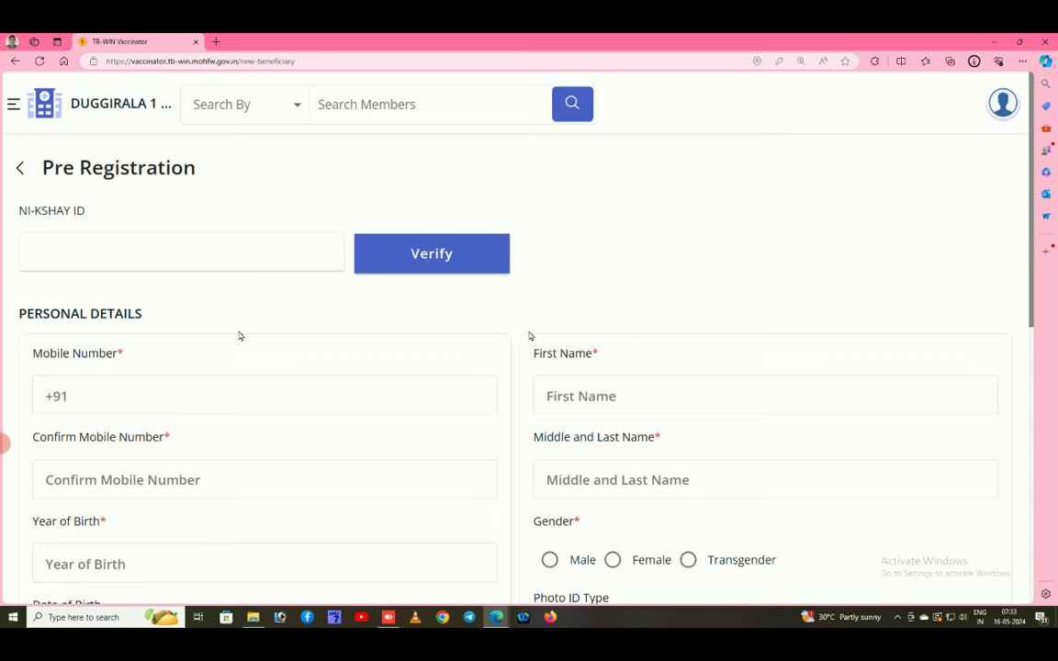
pyautogui.scroll(-1, 239, 337)
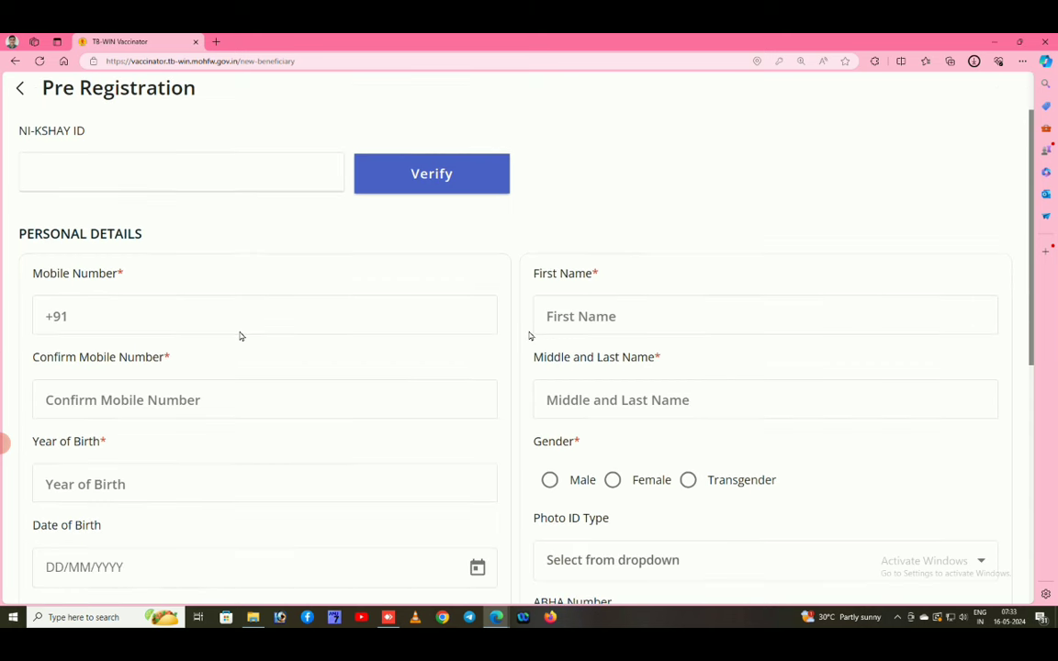
pyautogui.click(147, 167)
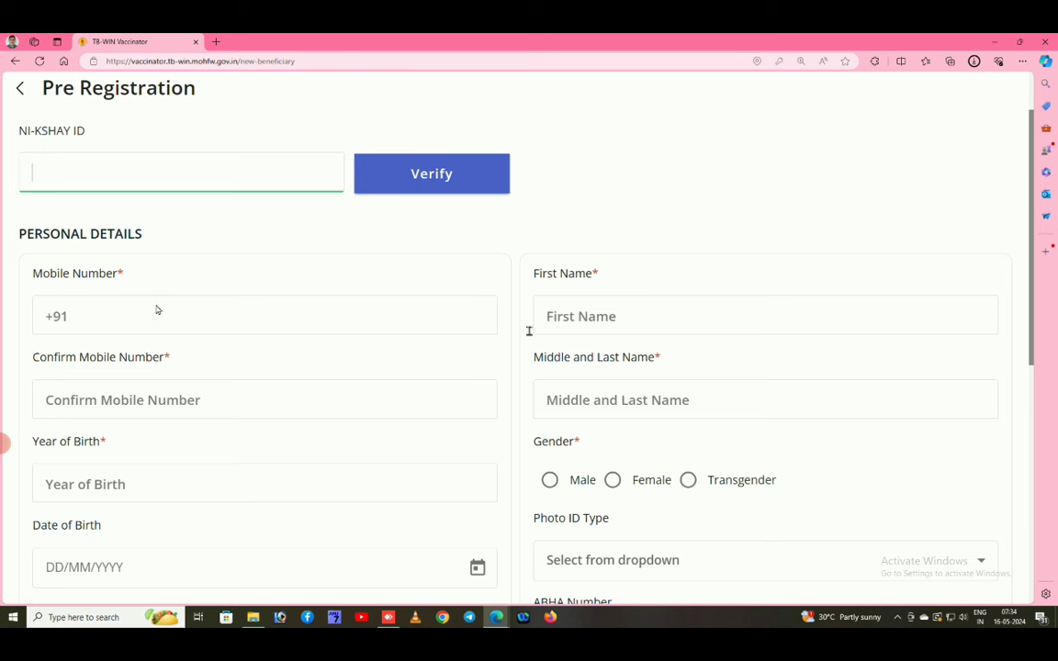
pyautogui.scroll(-1, 156, 310)
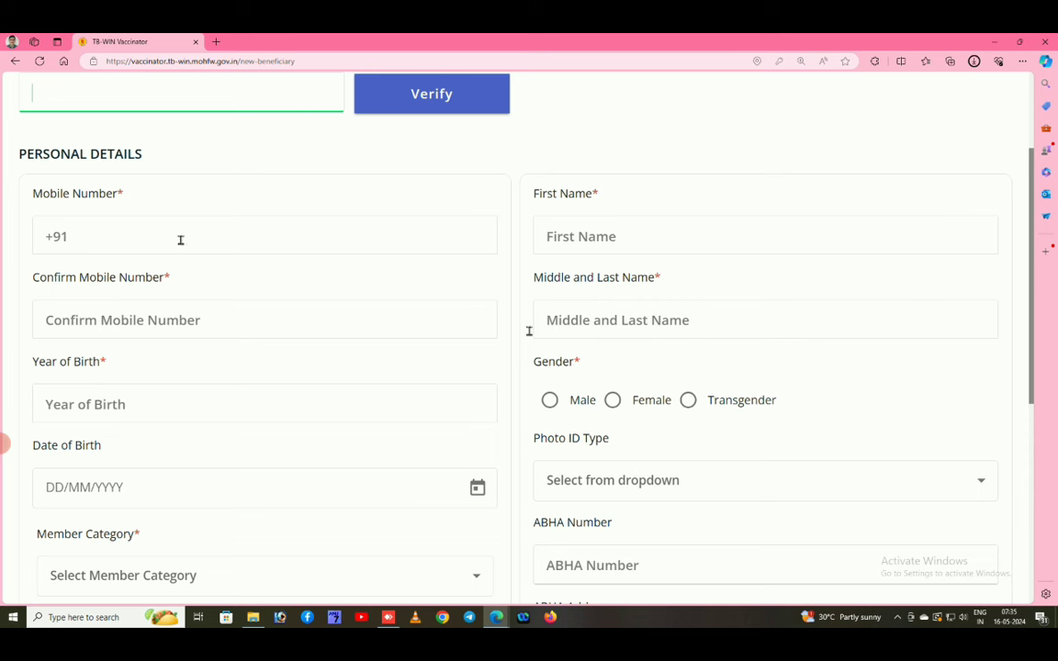
pyautogui.click(141, 240)
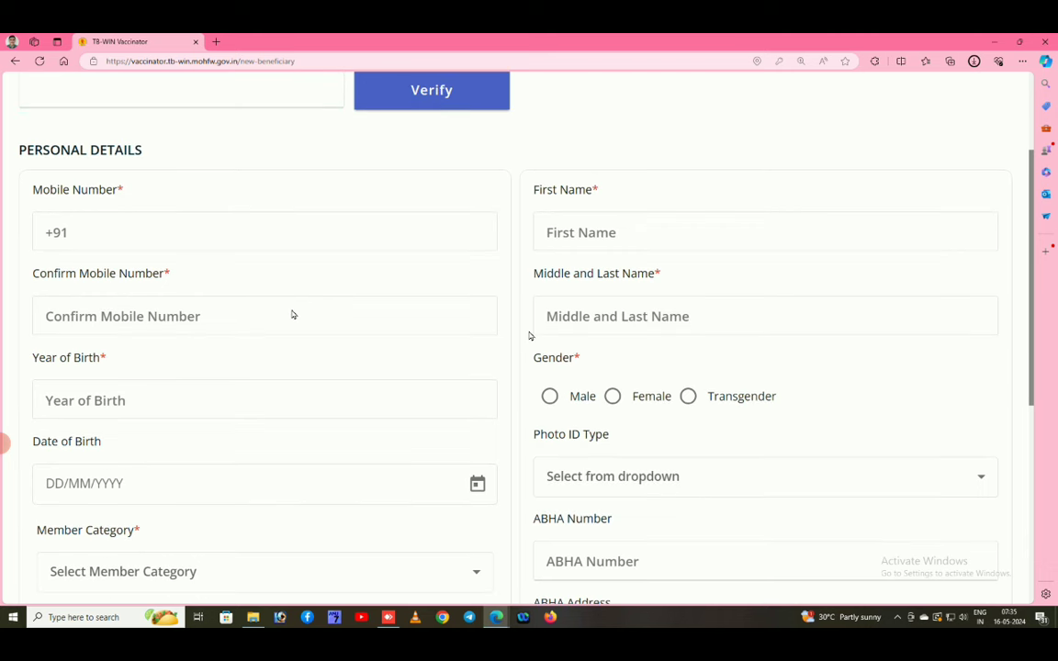
pyautogui.scroll(-1, 292, 314)
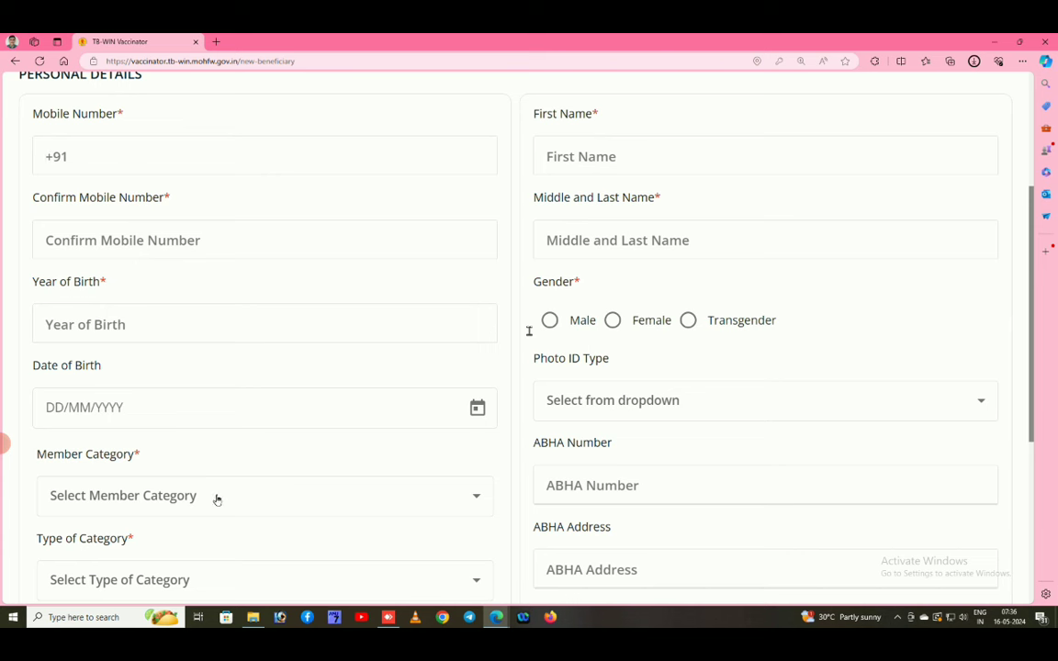
# Enter 1965 as Year of Birth and check the Type of Category list without selecting.
pyautogui.click(200, 329)
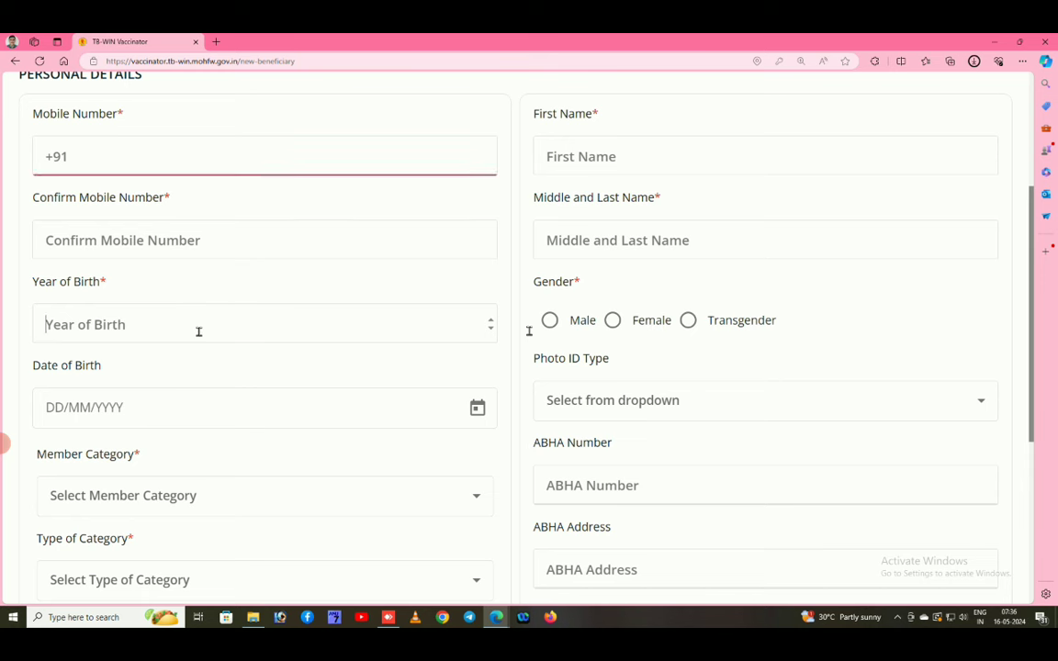
pyautogui.write('1965')
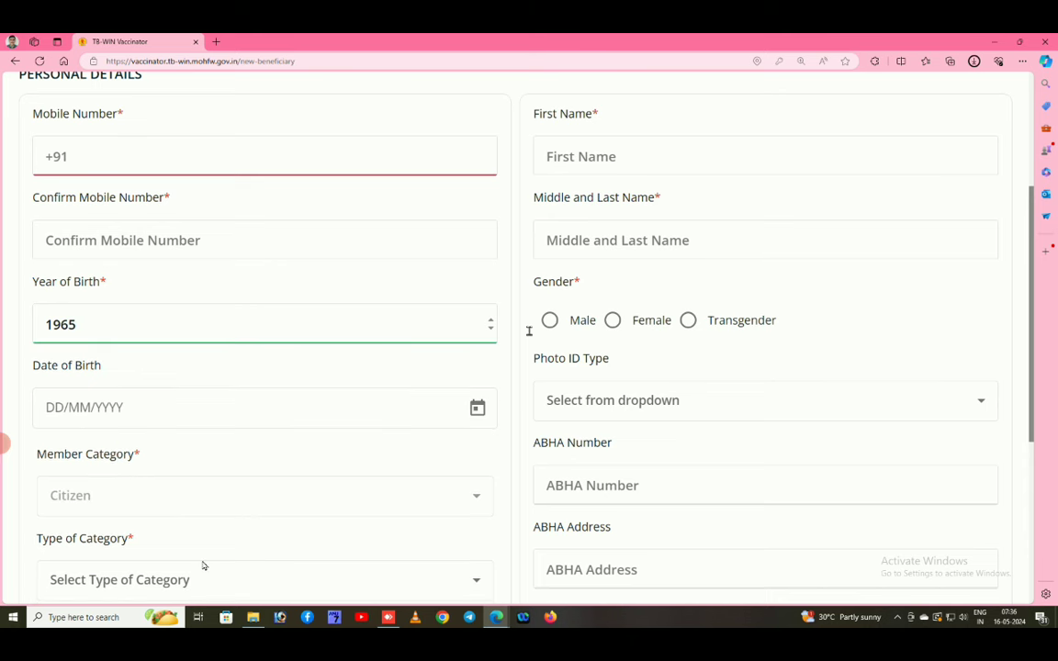
pyautogui.scroll(-2, 203, 567)
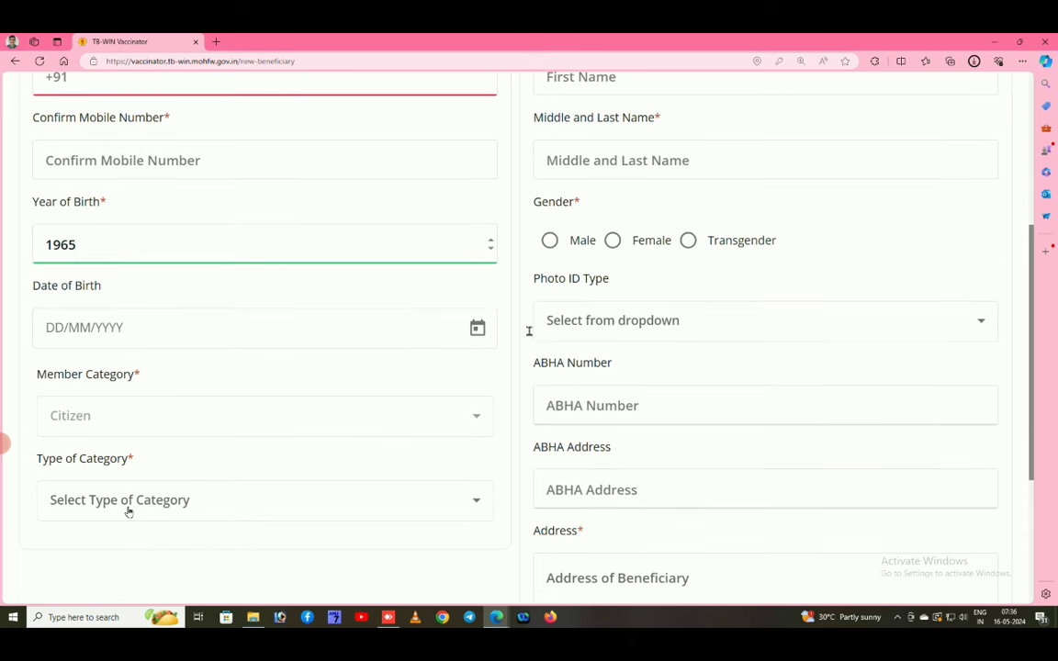
pyautogui.click(220, 505)
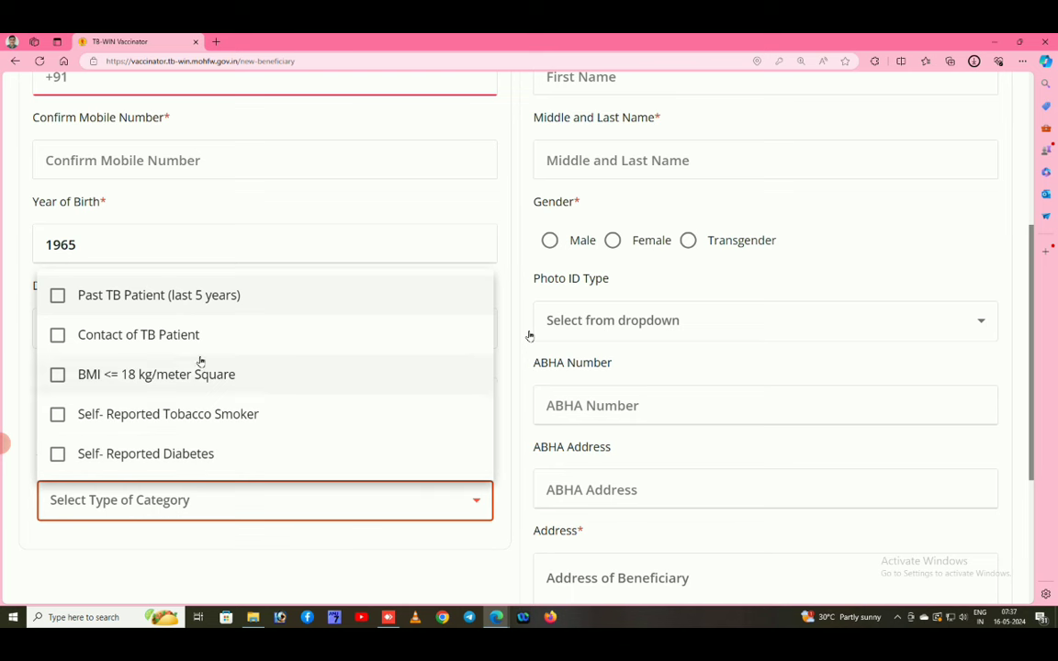
pyautogui.click(240, 535)
# Change Year of Birth to 1960 and review Type of Category options without ticking any.
pyautogui.click(105, 245)
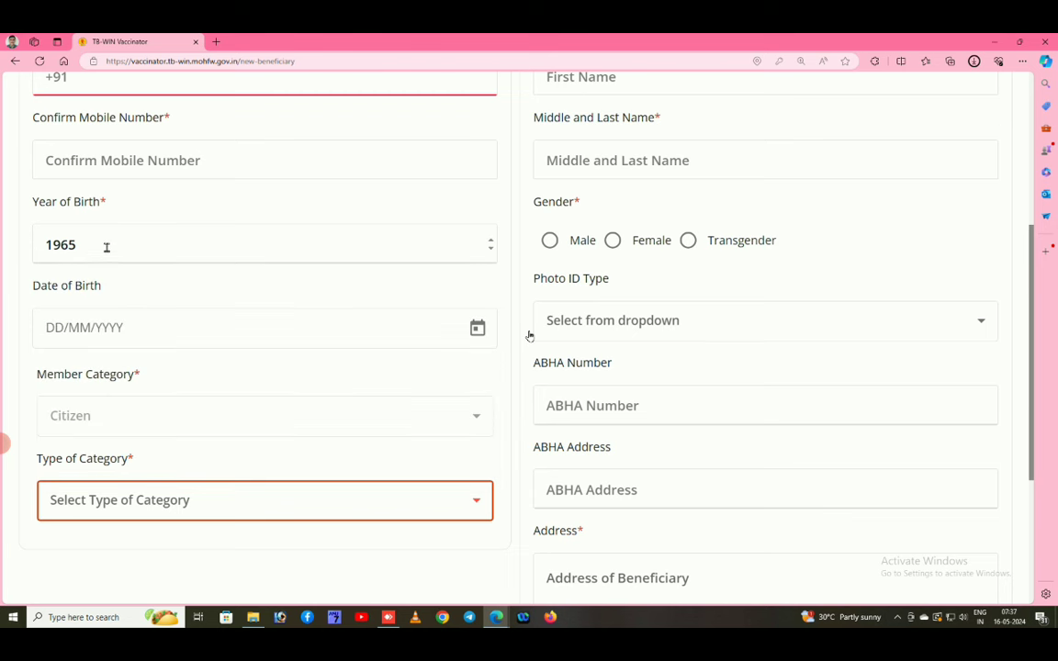
pyautogui.press('BackSpace')
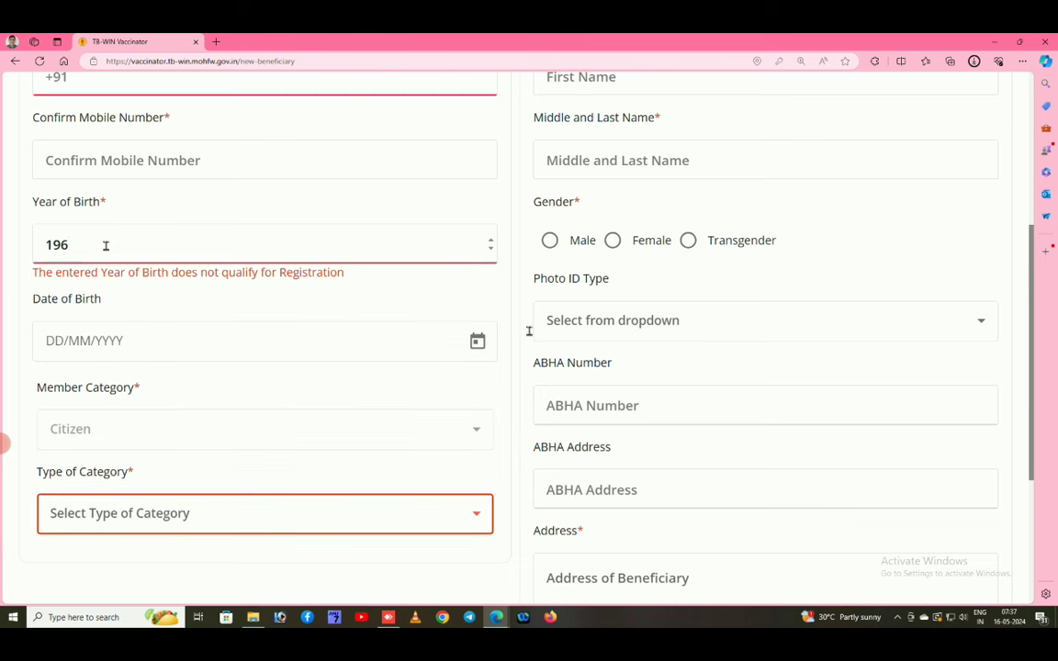
pyautogui.write('0')
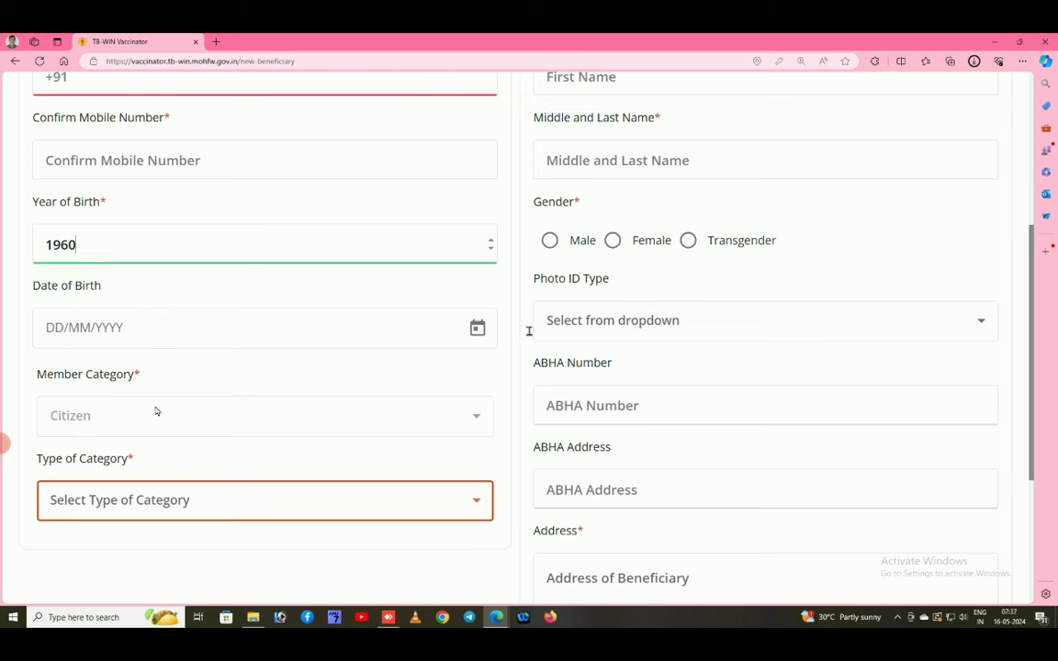
pyautogui.click(157, 500)
pyautogui.scroll(-1, 180, 478)
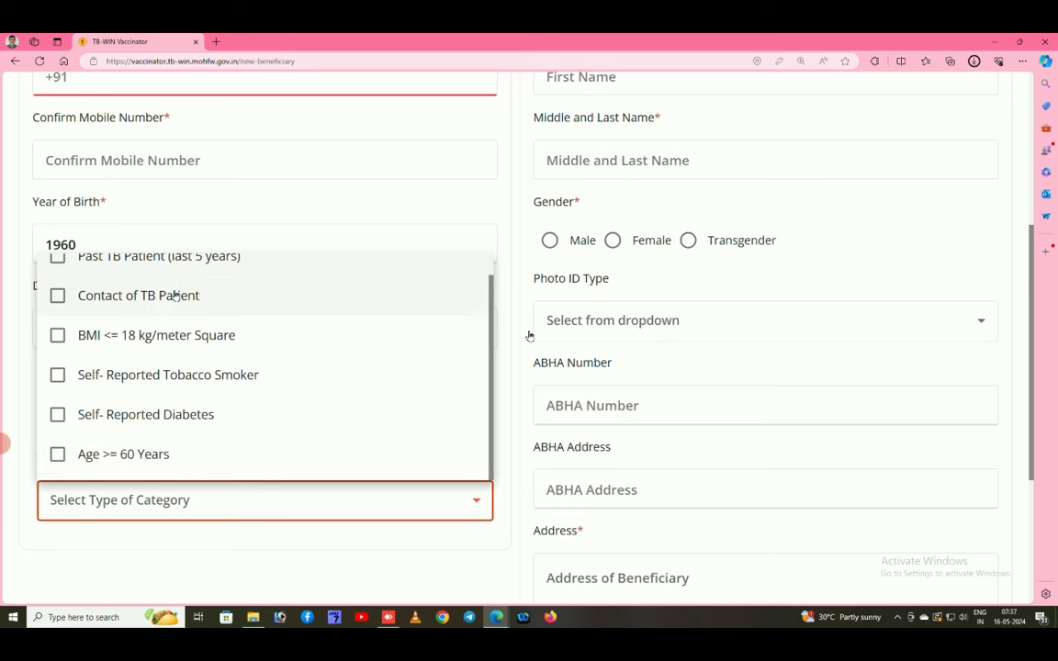
pyautogui.scroll(1, 179, 292)
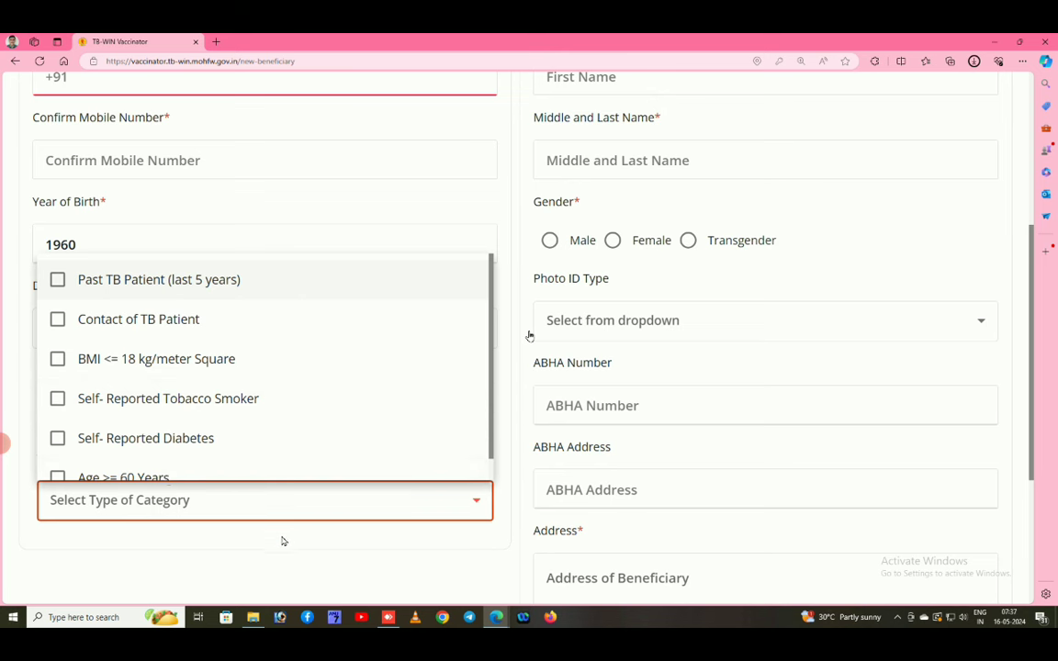
pyautogui.click(240, 491)
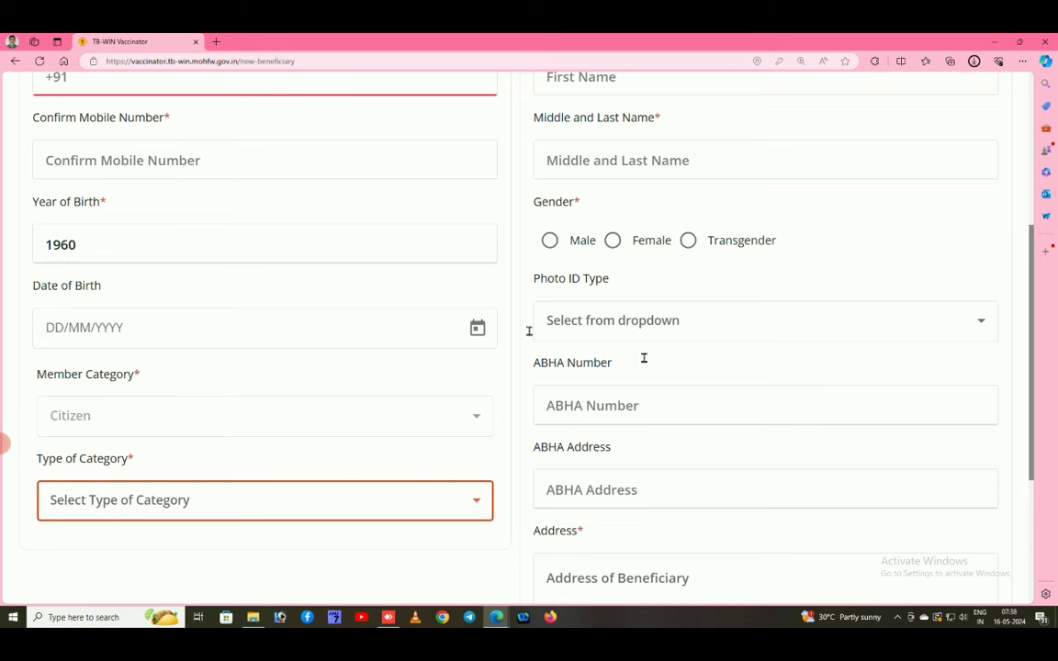
pyautogui.scroll(1, 768, 361)
pyautogui.scroll(1, 767, 363)
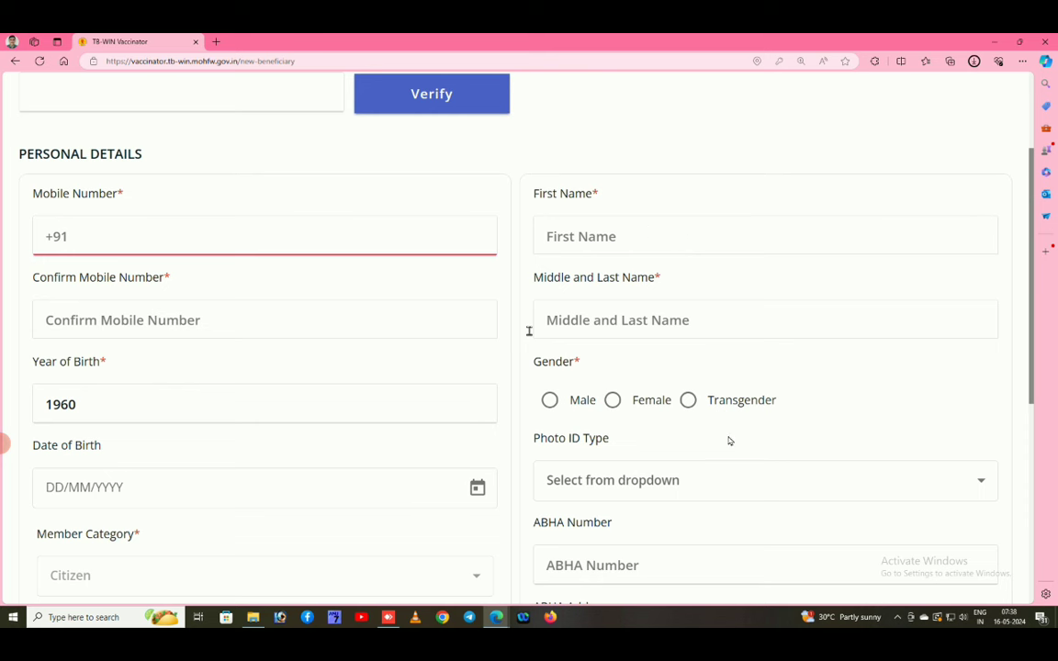
pyautogui.click(767, 495)
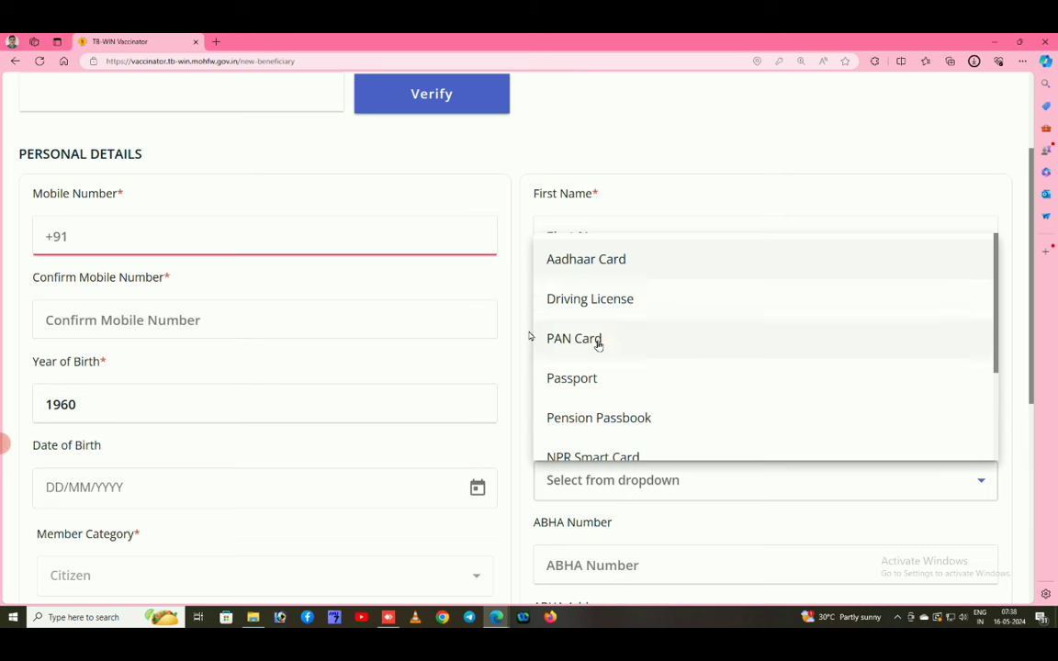
pyautogui.scroll(-1, 650, 418)
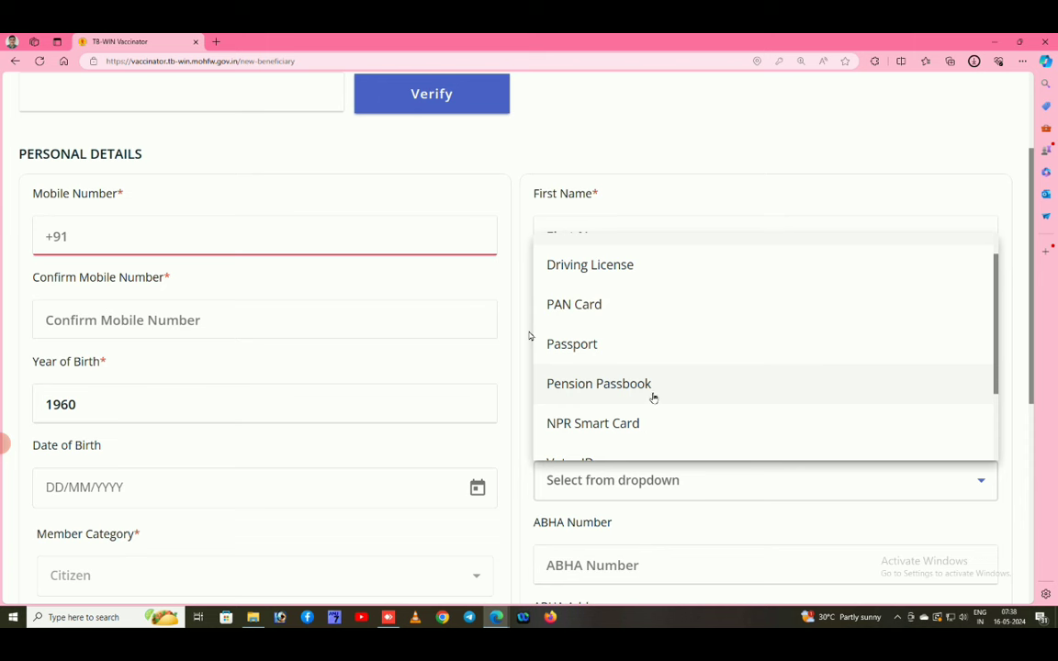
pyautogui.scroll(-2, 653, 396)
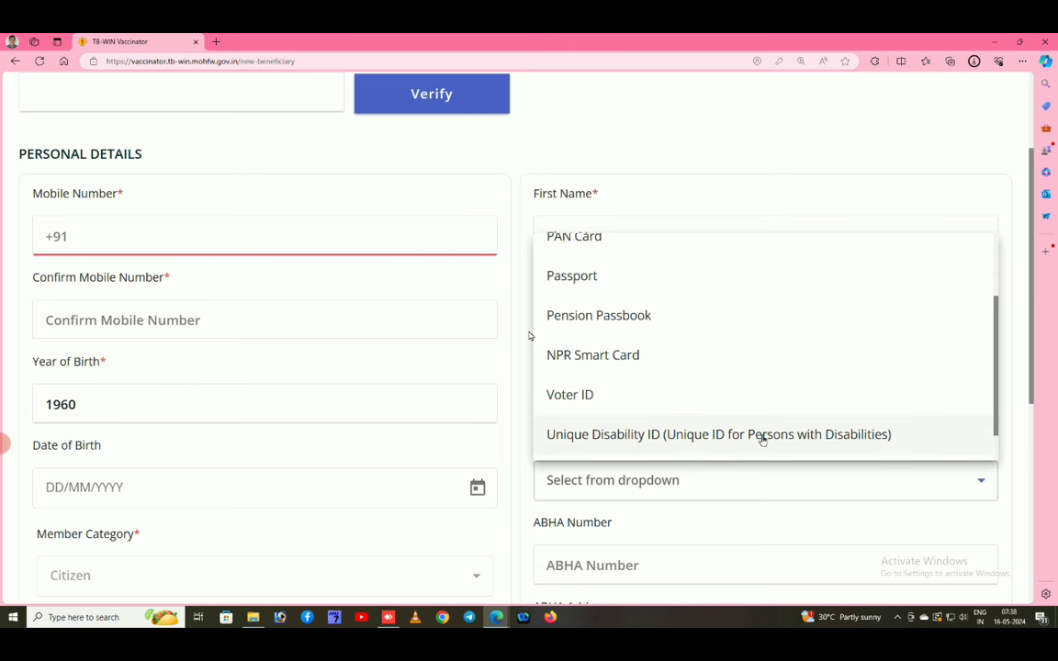
pyautogui.scroll(-1, 762, 439)
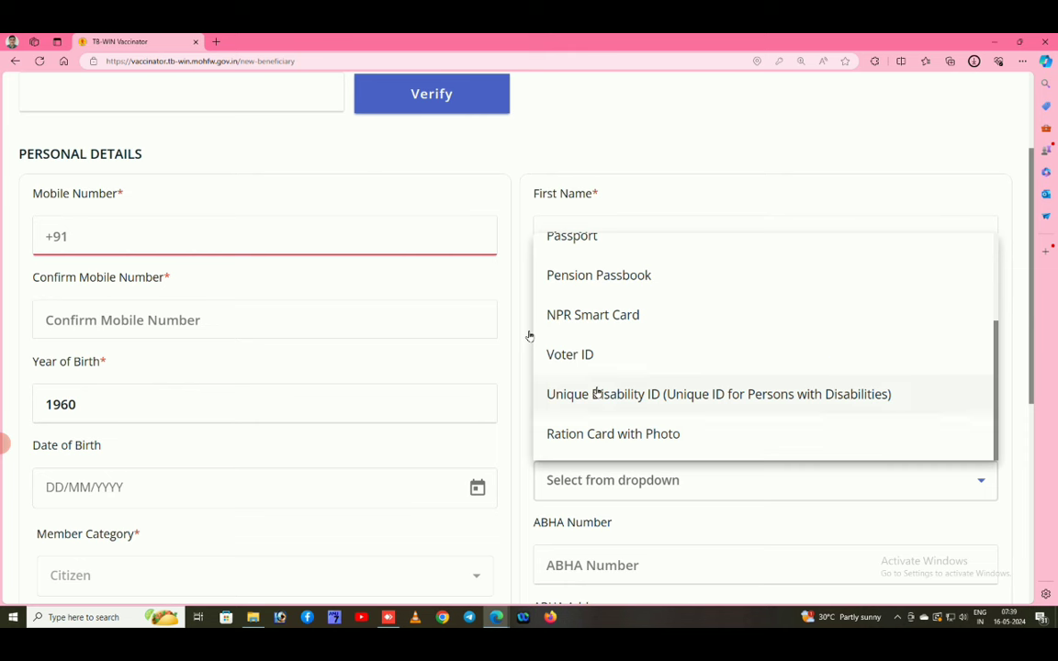
pyautogui.scroll(4, 628, 314)
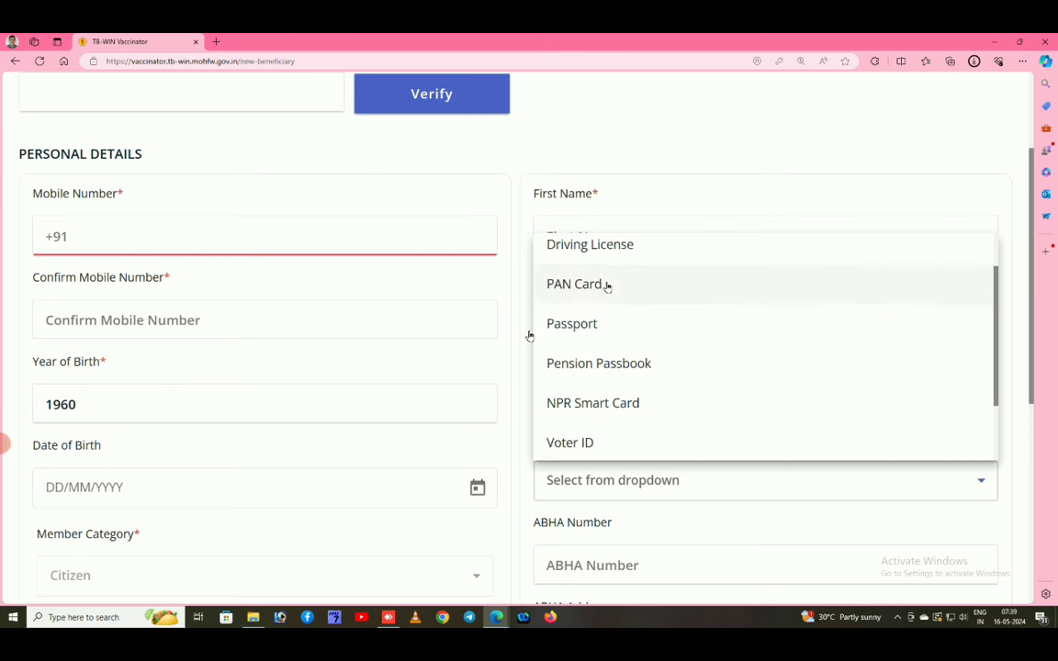
pyautogui.scroll(1, 612, 286)
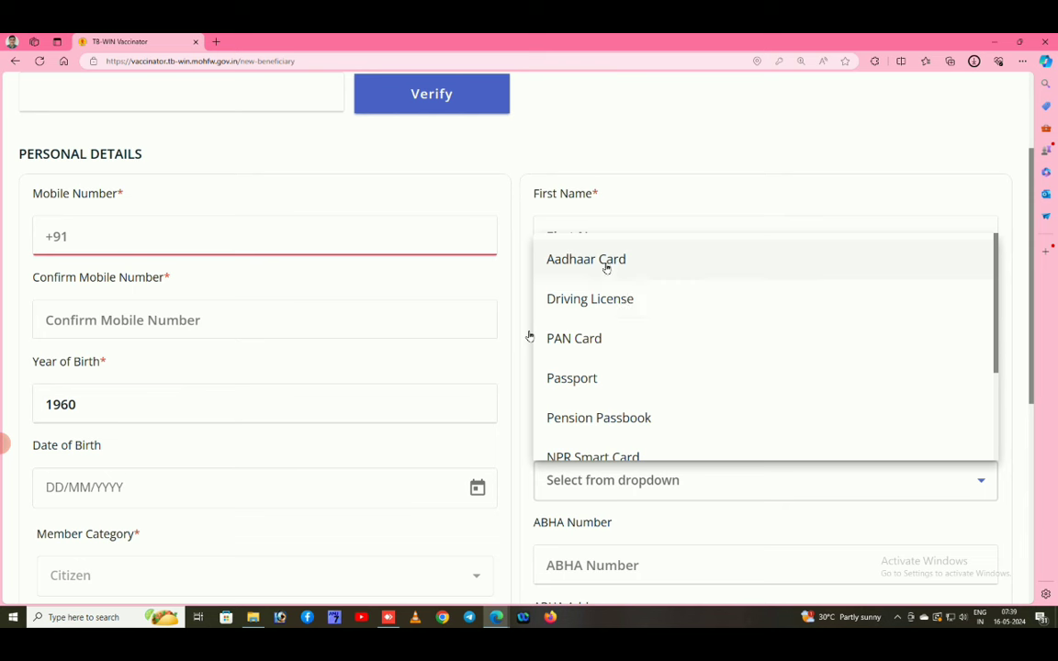
pyautogui.scroll(-1, 590, 413)
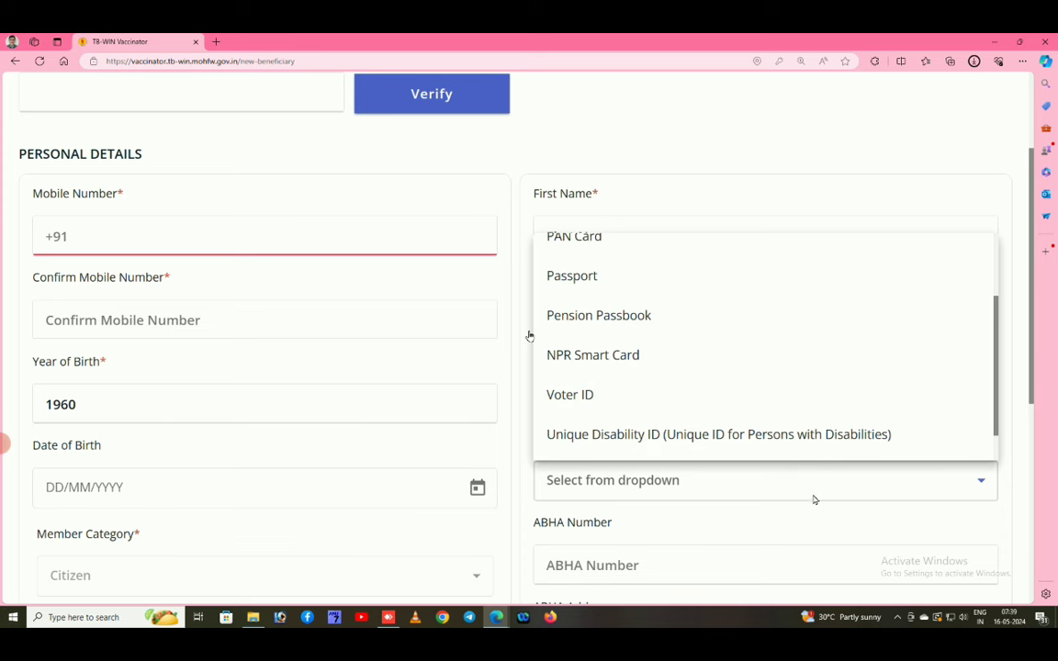
pyautogui.click(754, 532)
pyautogui.scroll(-3, 861, 516)
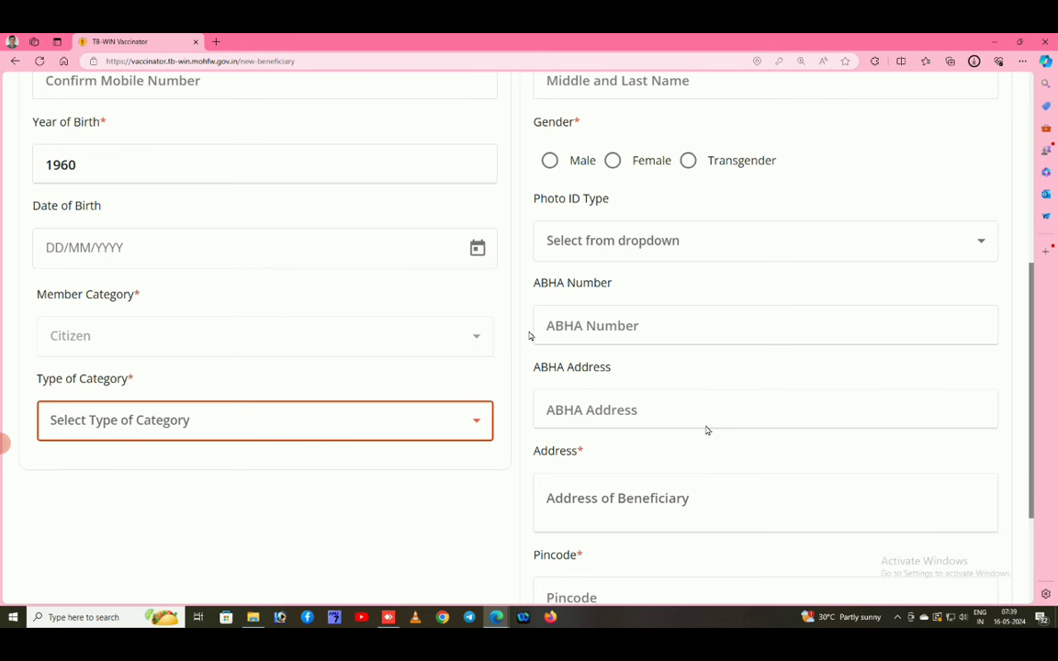
# Scroll the Pre Registration form down to the Address, Pincode fields and Submit button.
pyautogui.click(656, 325)
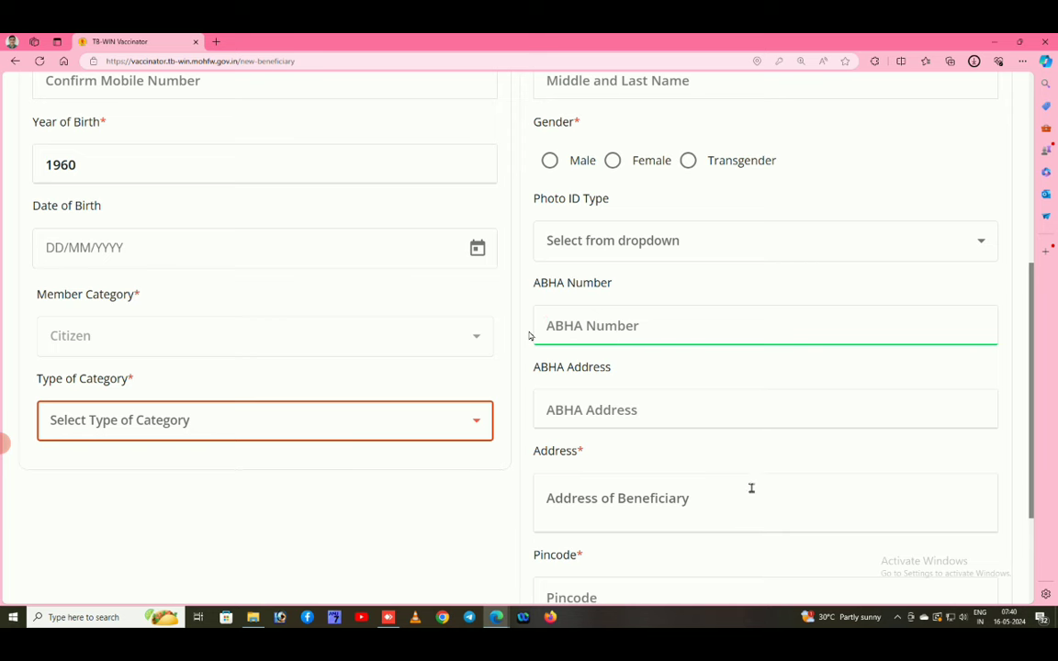
pyautogui.scroll(-2, 749, 487)
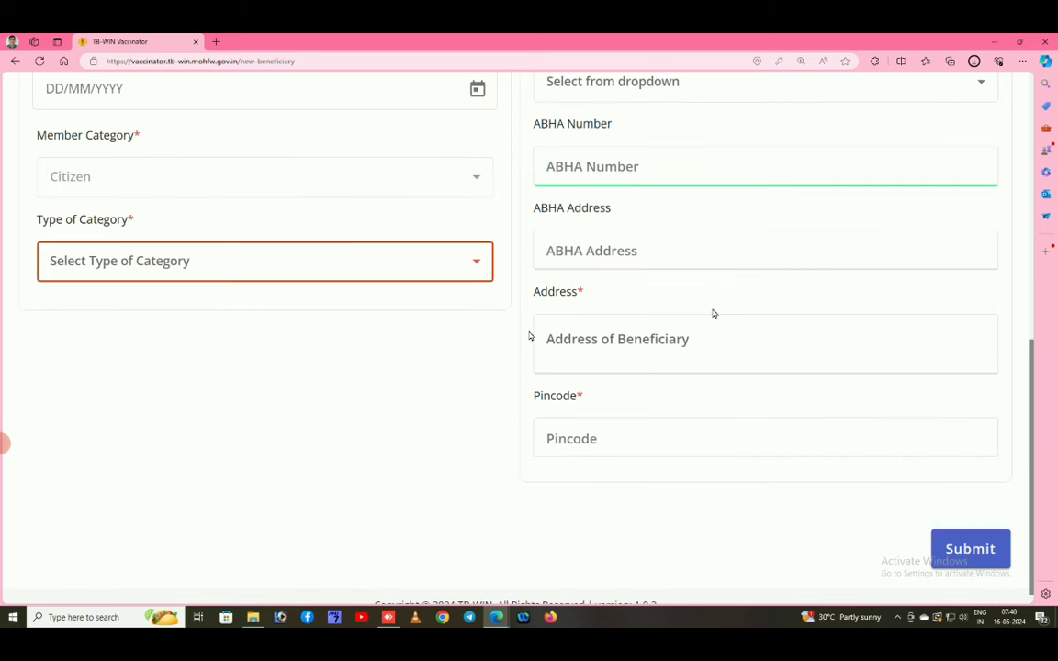
pyautogui.click(627, 348)
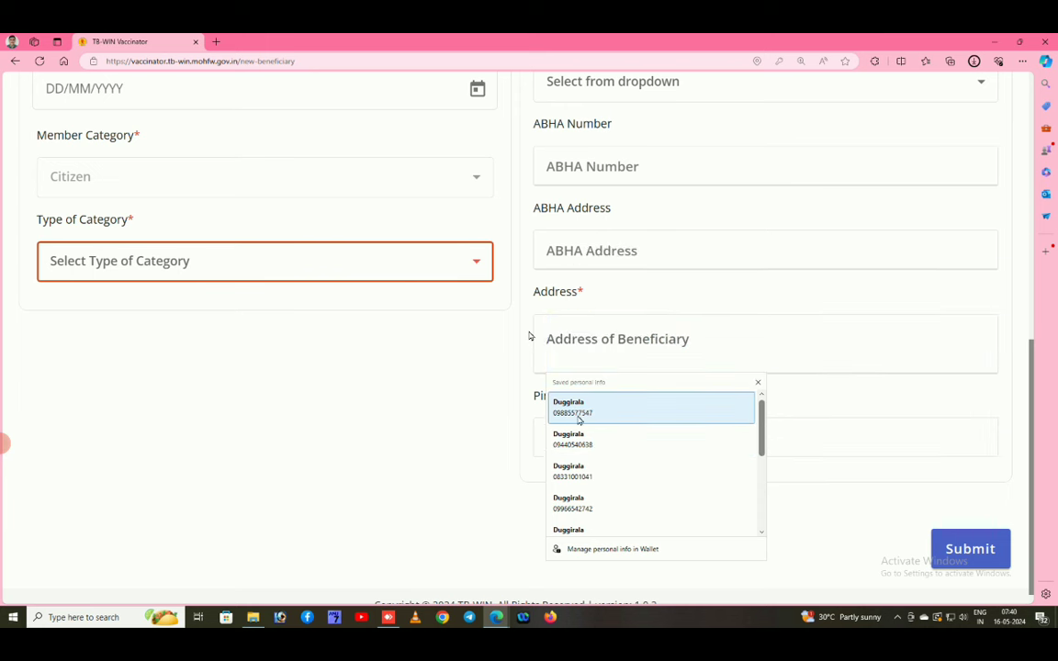
pyautogui.click(577, 440)
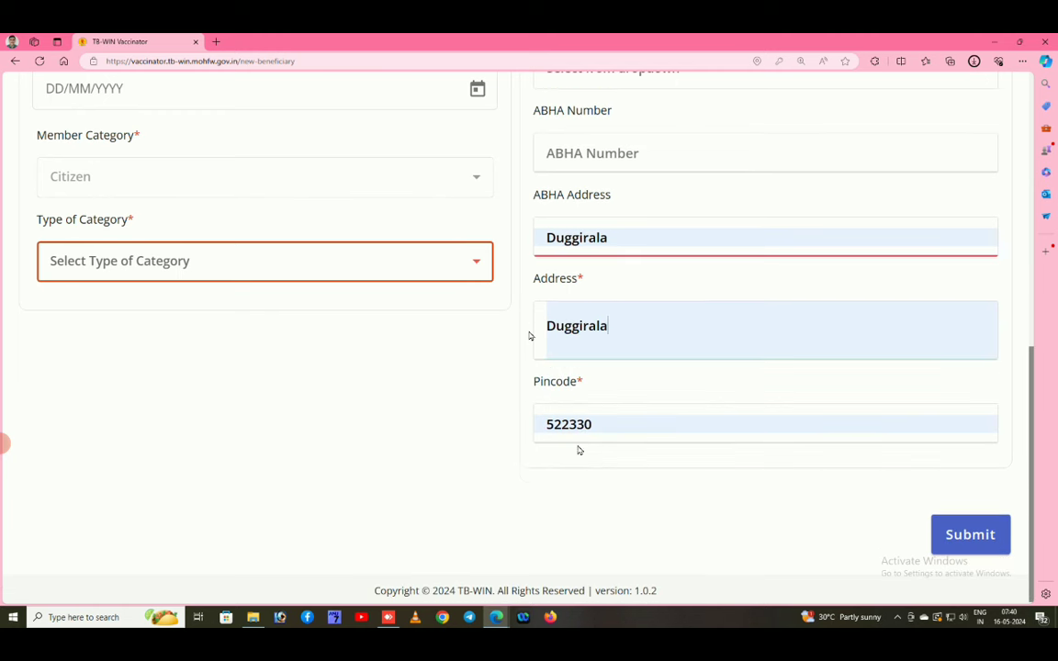
pyautogui.scroll(3, 662, 327)
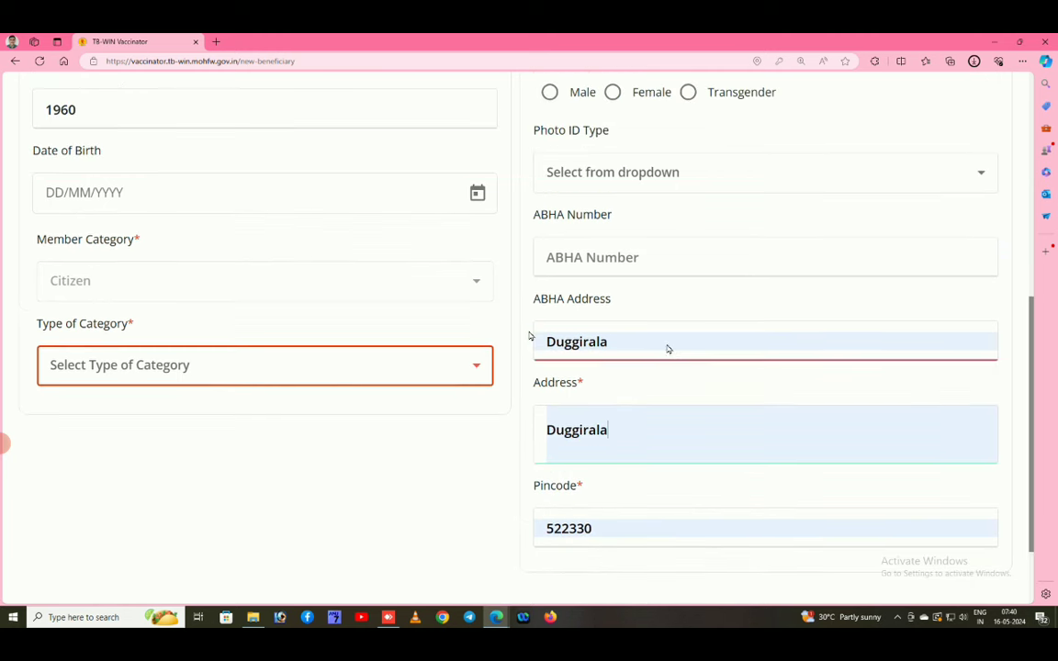
pyautogui.click(685, 389)
pyautogui.click(575, 462)
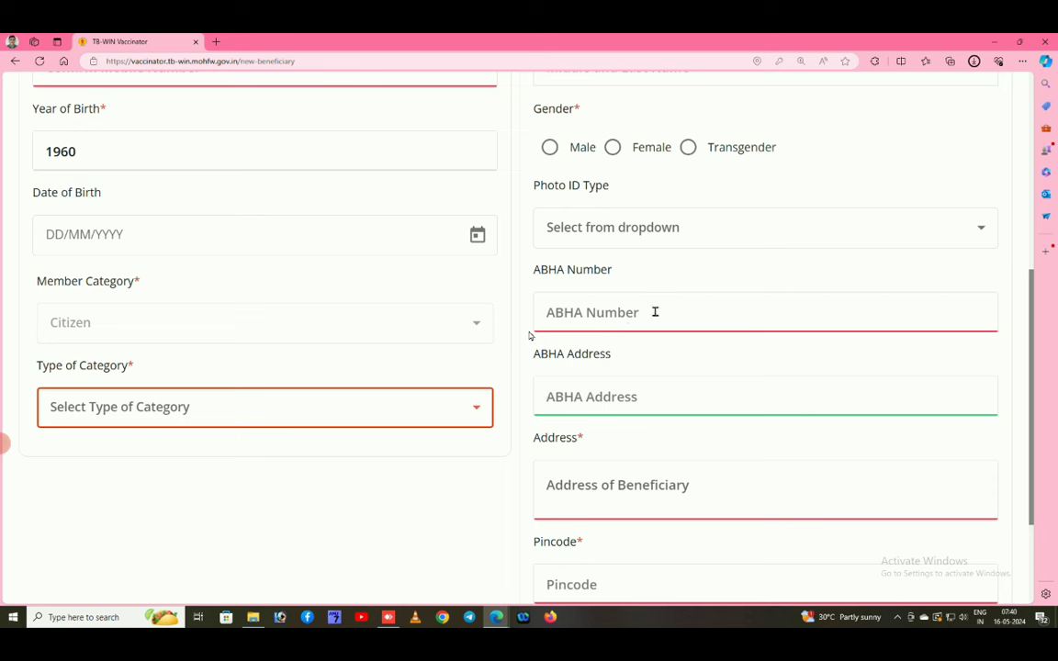
# Select the ABHA Number field and dismiss its context menu without choosing.
pyautogui.click(653, 312)
pyautogui.rightClick(654, 313)
pyautogui.click(590, 319)
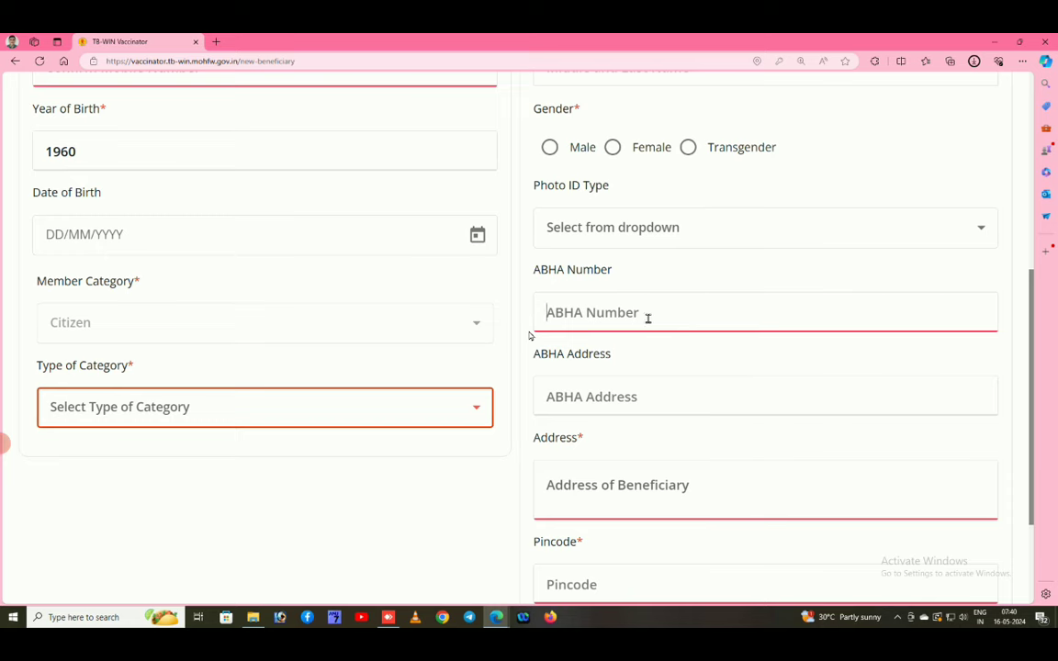
pyautogui.scroll(1, 719, 450)
pyautogui.scroll(2, 719, 450)
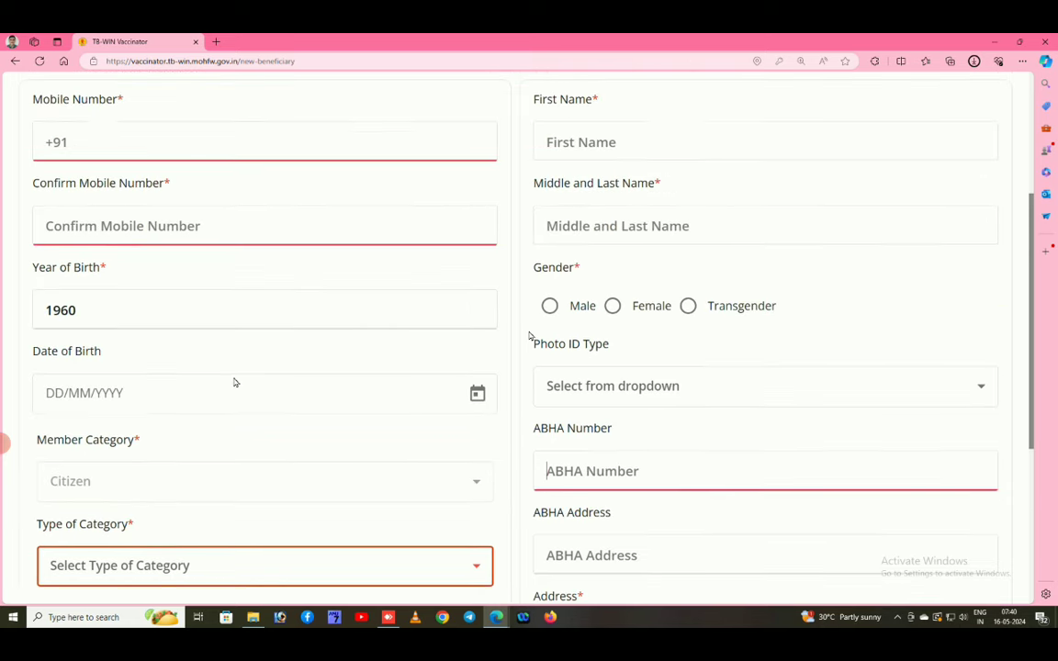
pyautogui.scroll(-4, 736, 472)
pyautogui.scroll(-2, 656, 525)
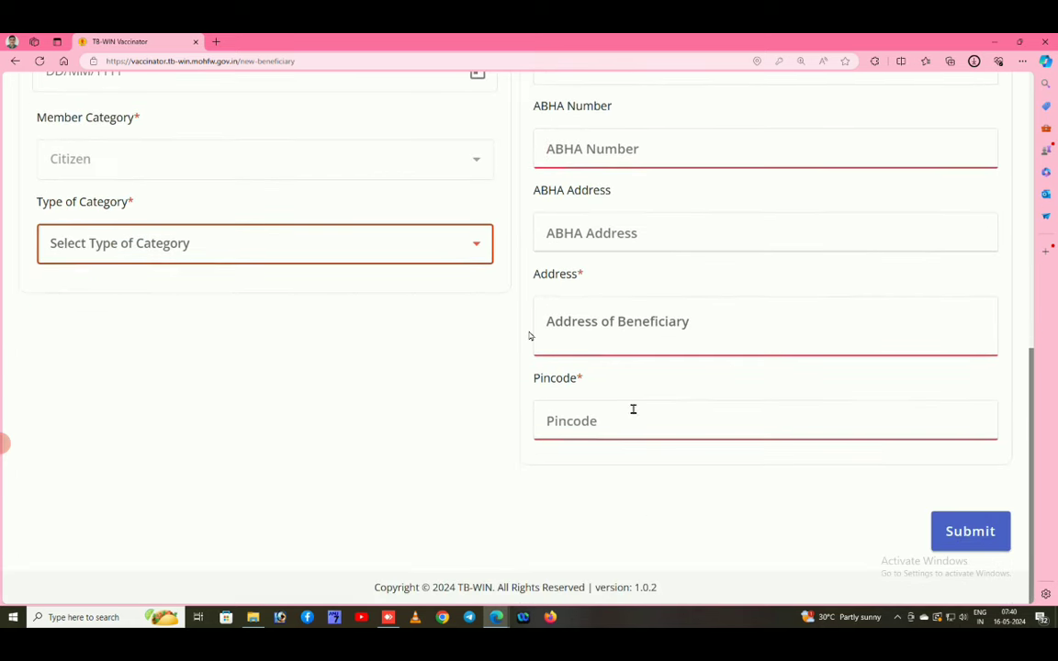
# Begin typing a partial village name into the Address field, dismissing the suggestions.
pyautogui.click(632, 328)
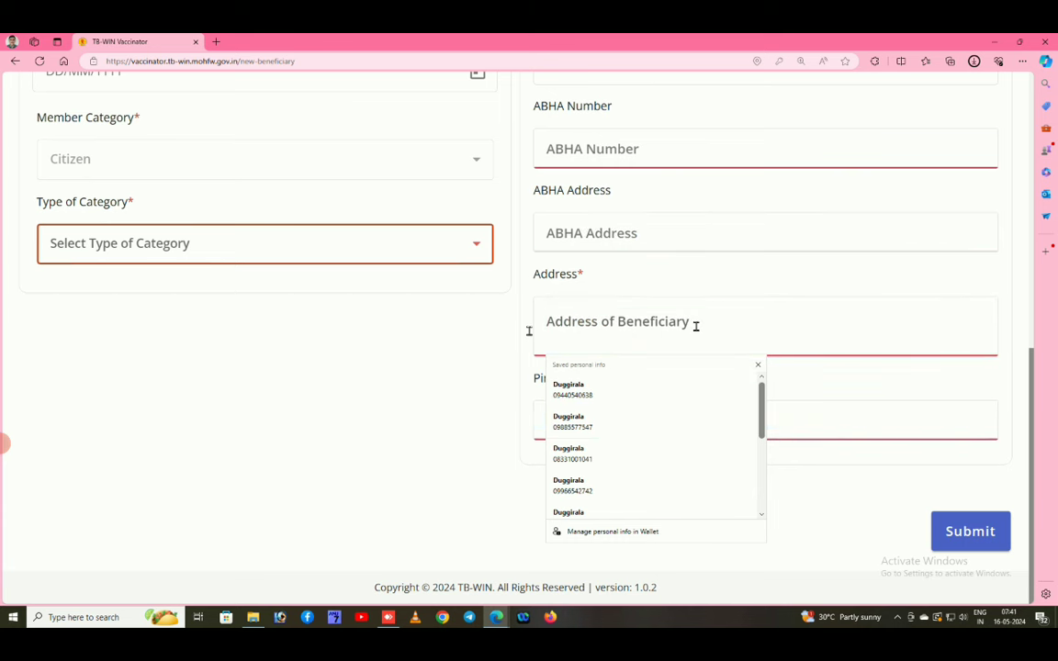
pyautogui.write('Duggir')
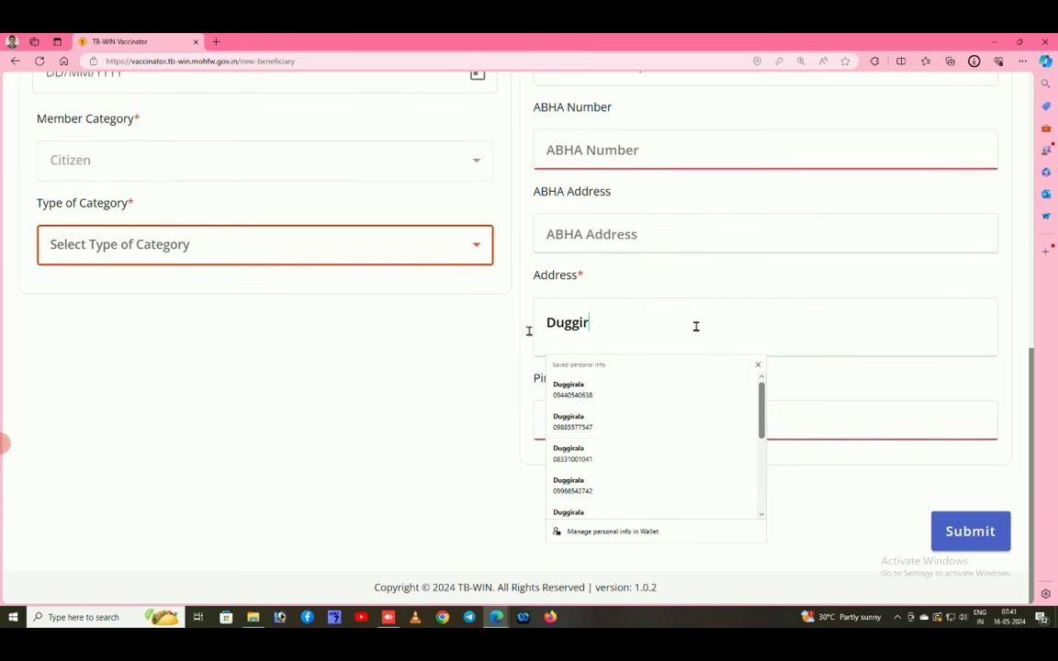
pyautogui.rightClick(861, 389)
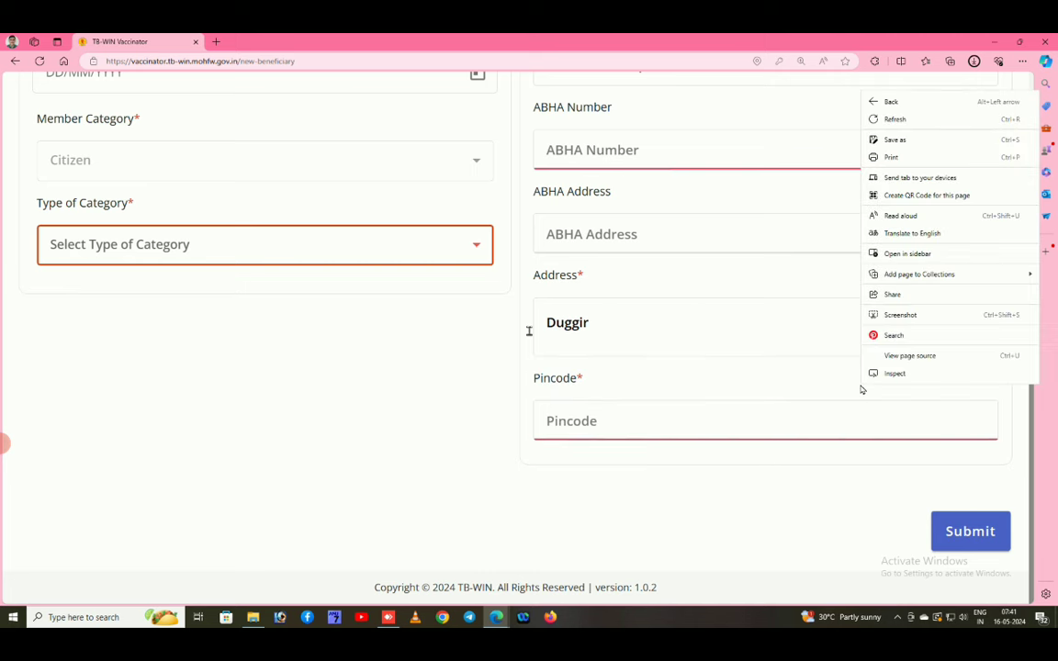
pyautogui.click(729, 382)
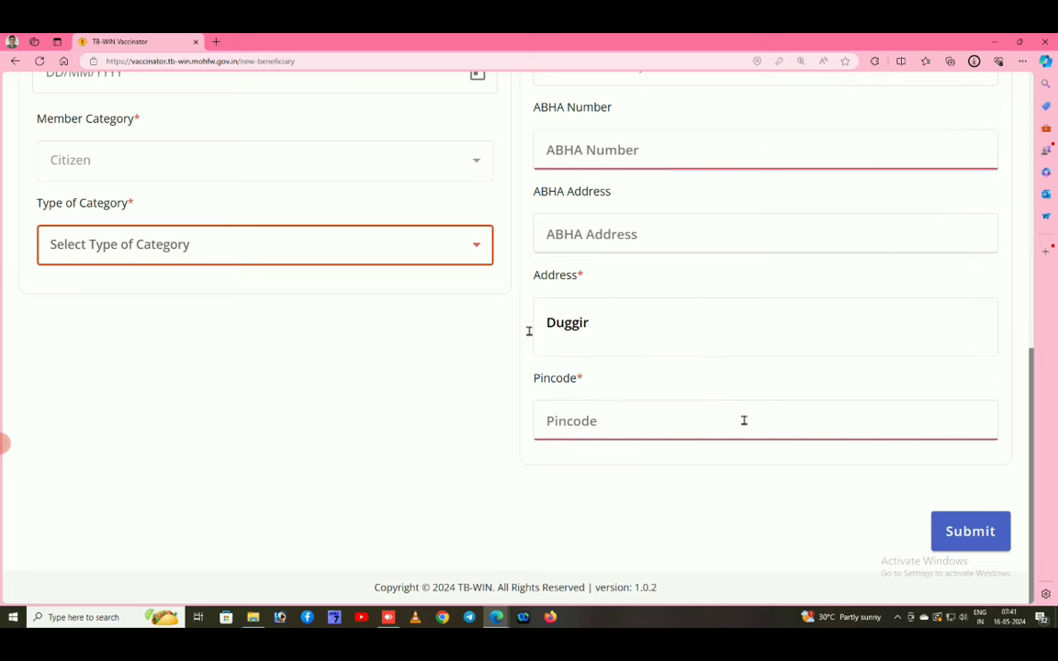
pyautogui.scroll(5, 744, 421)
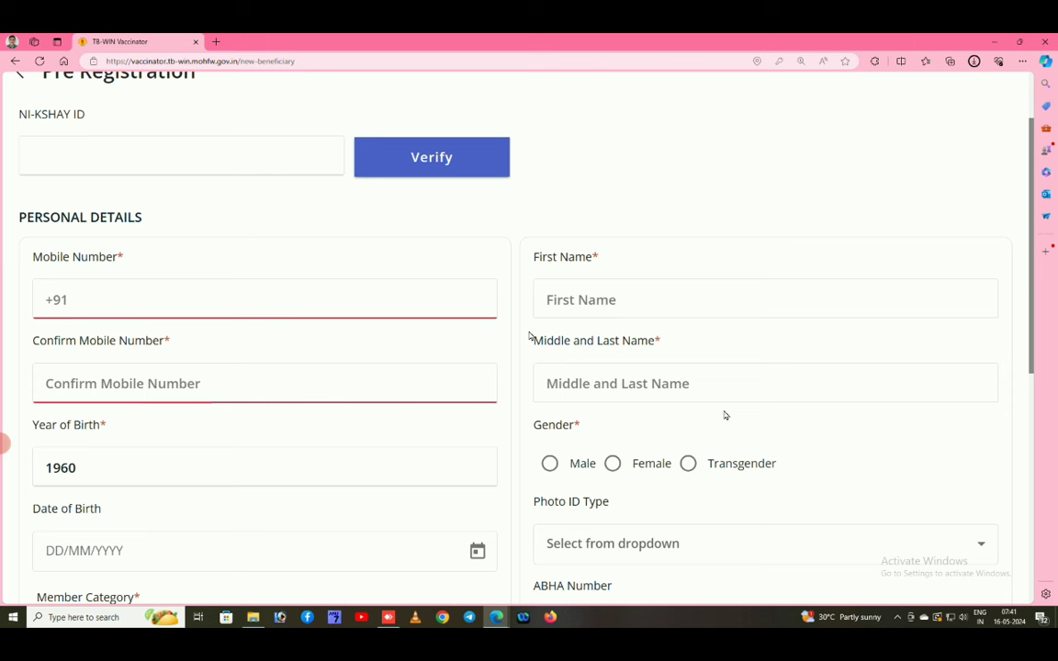
# Scroll back to the top of the Pre Registration form and open the hamburger menu.
pyautogui.scroll(-1, 741, 467)
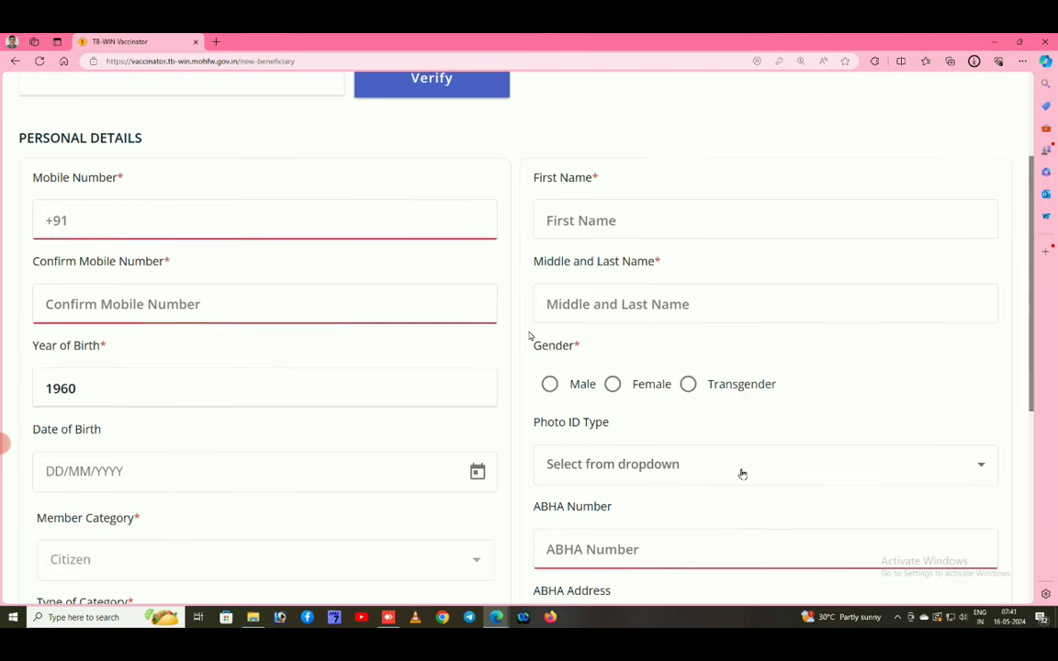
pyautogui.scroll(-1, 742, 473)
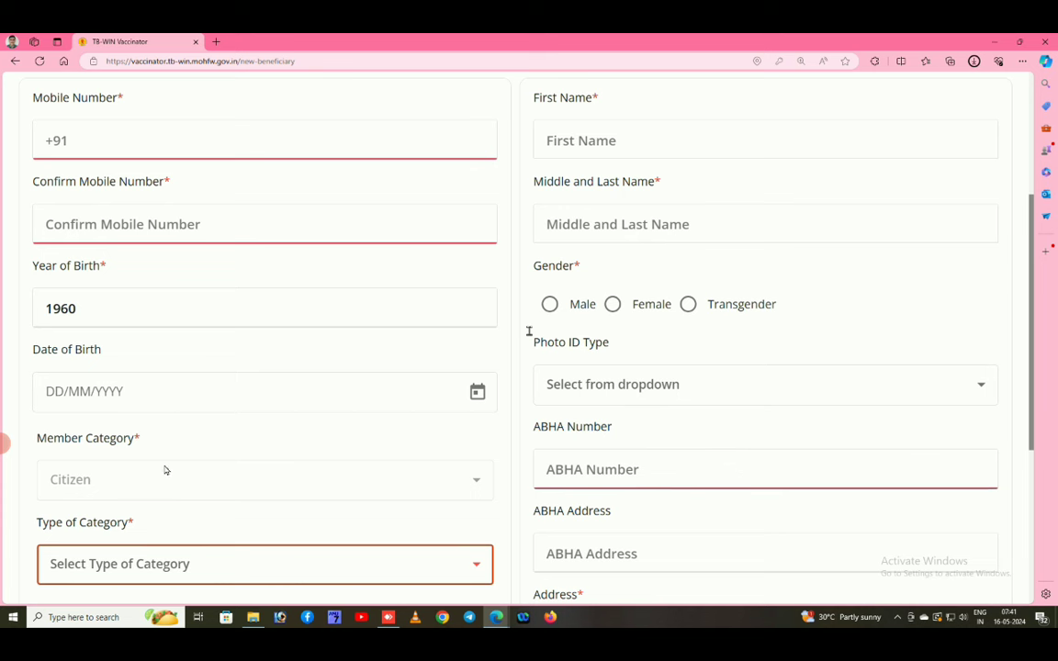
pyautogui.scroll(3, 243, 418)
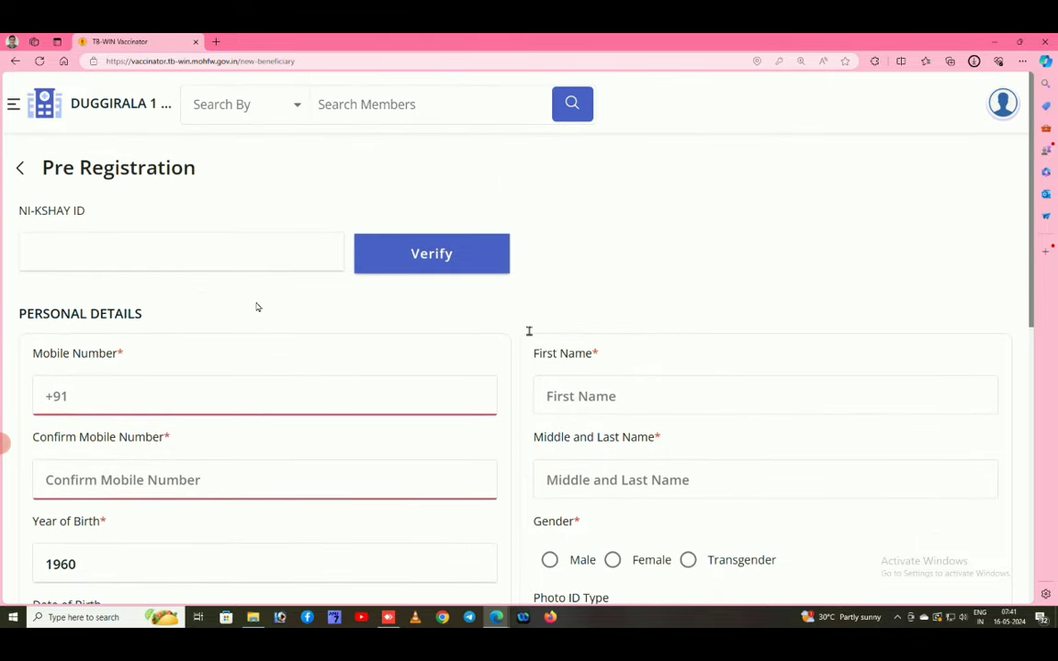
pyautogui.click(14, 108)
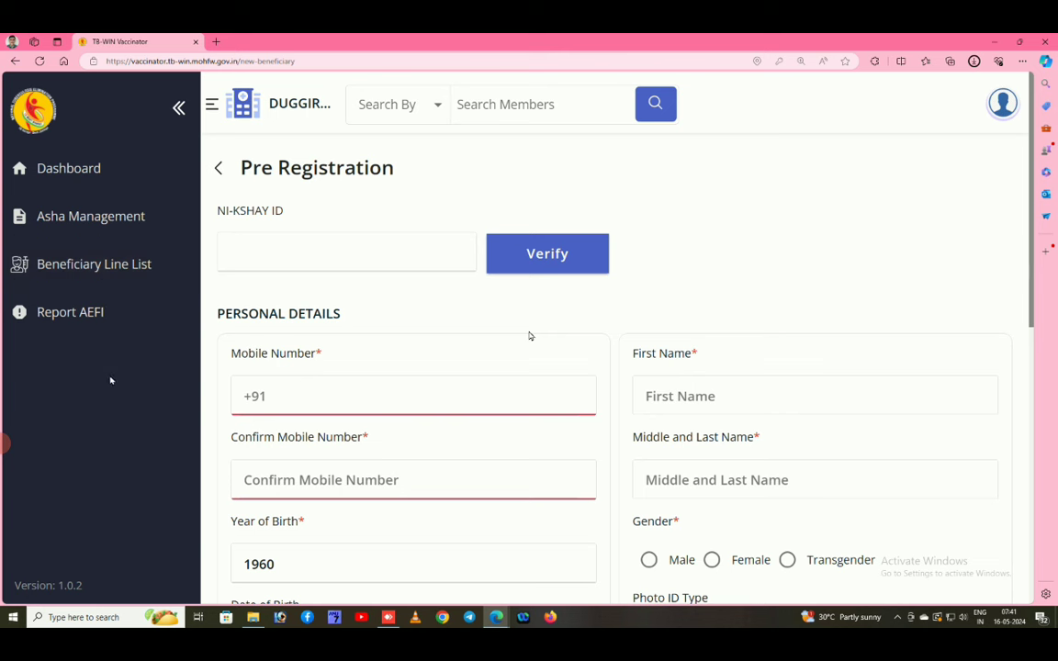
# Go to the Beneficiary Line List and scroll through its Last Week beneficiary cards (1–10 of 20).
pyautogui.click(101, 266)
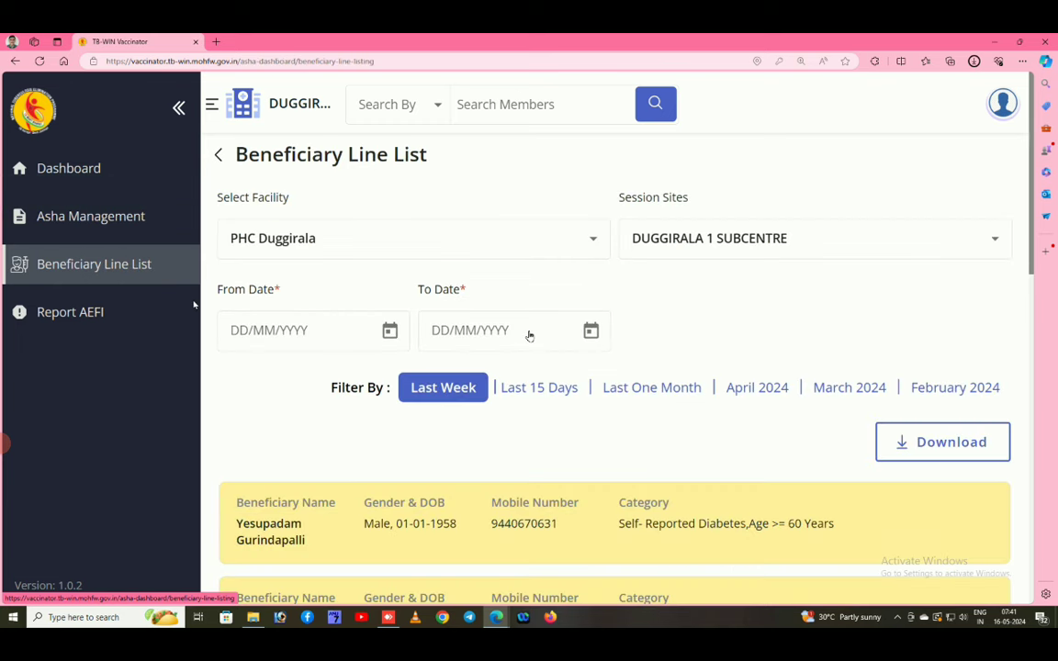
pyautogui.scroll(-3, 778, 340)
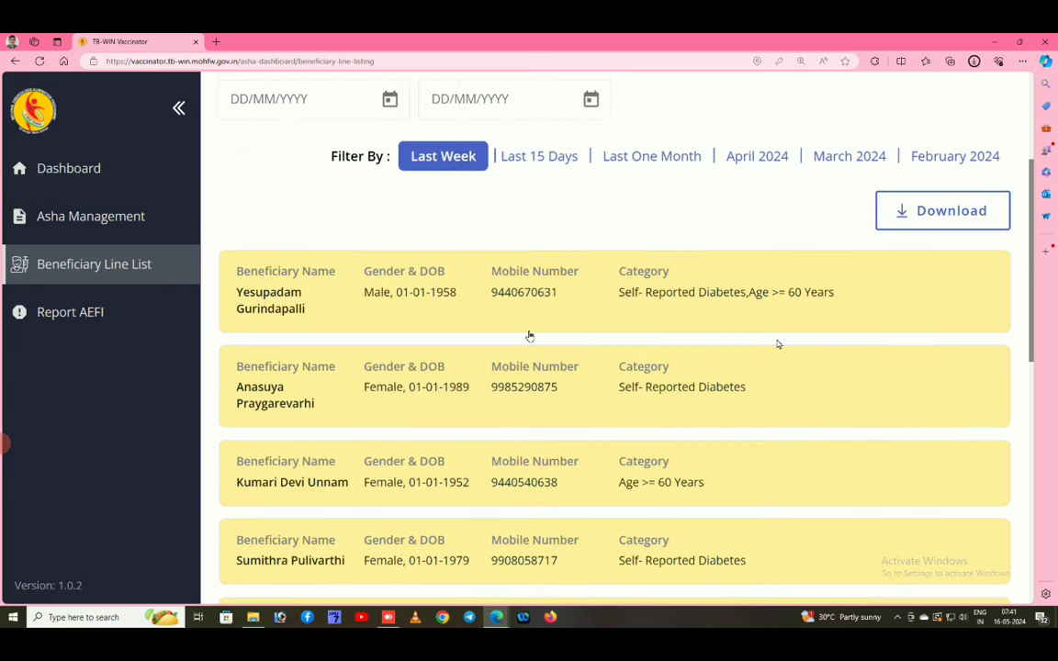
pyautogui.scroll(-5, 778, 344)
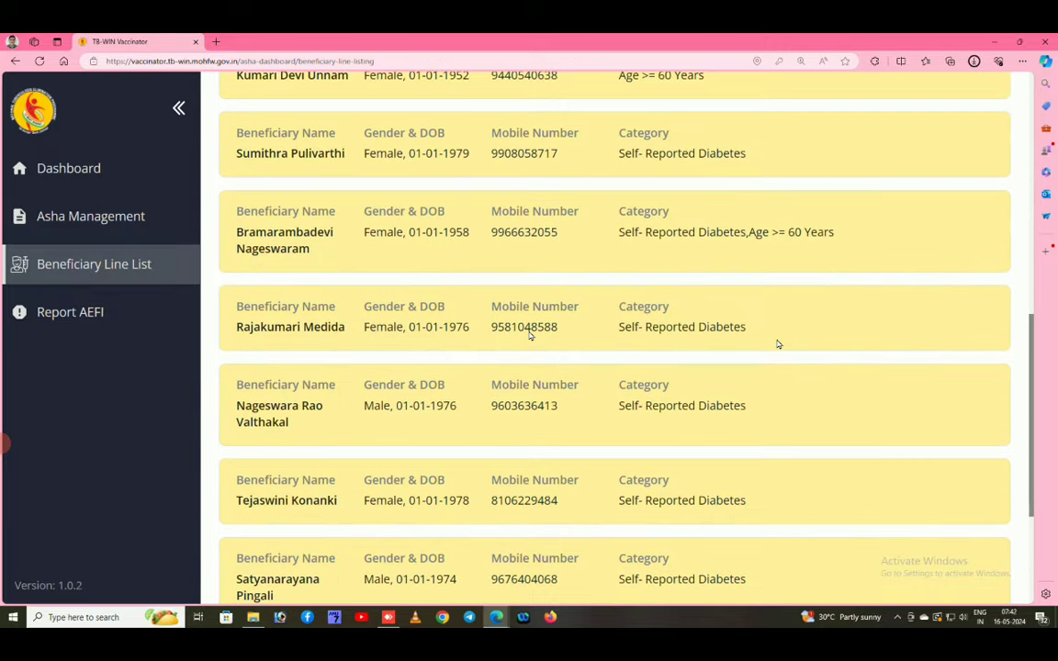
pyautogui.scroll(-3, 778, 344)
pyautogui.scroll(10, 777, 344)
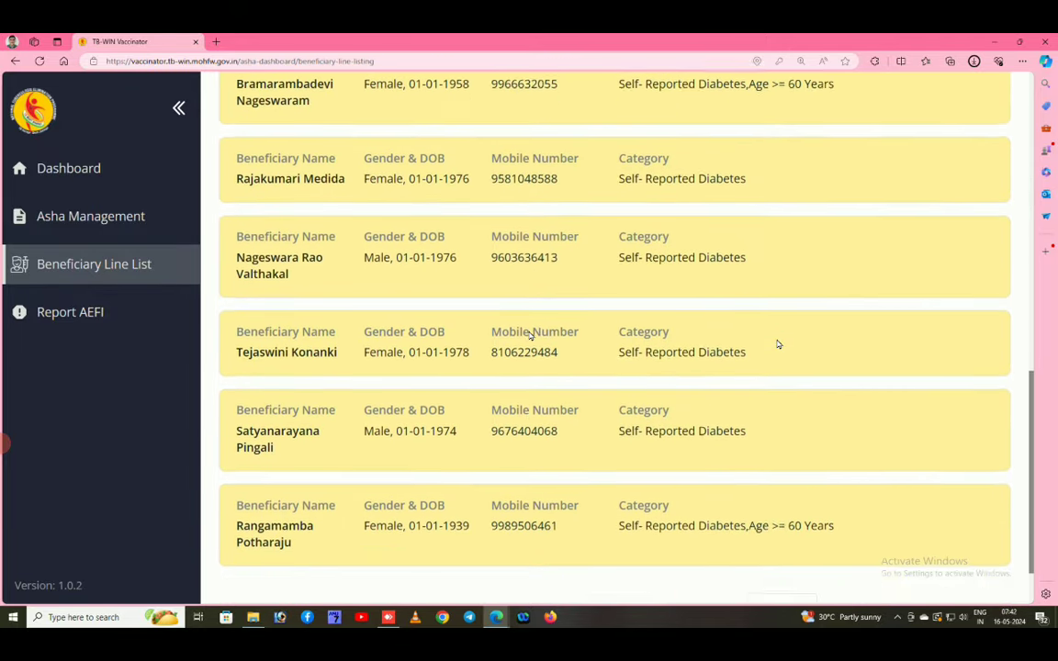
pyautogui.scroll(-1, 778, 344)
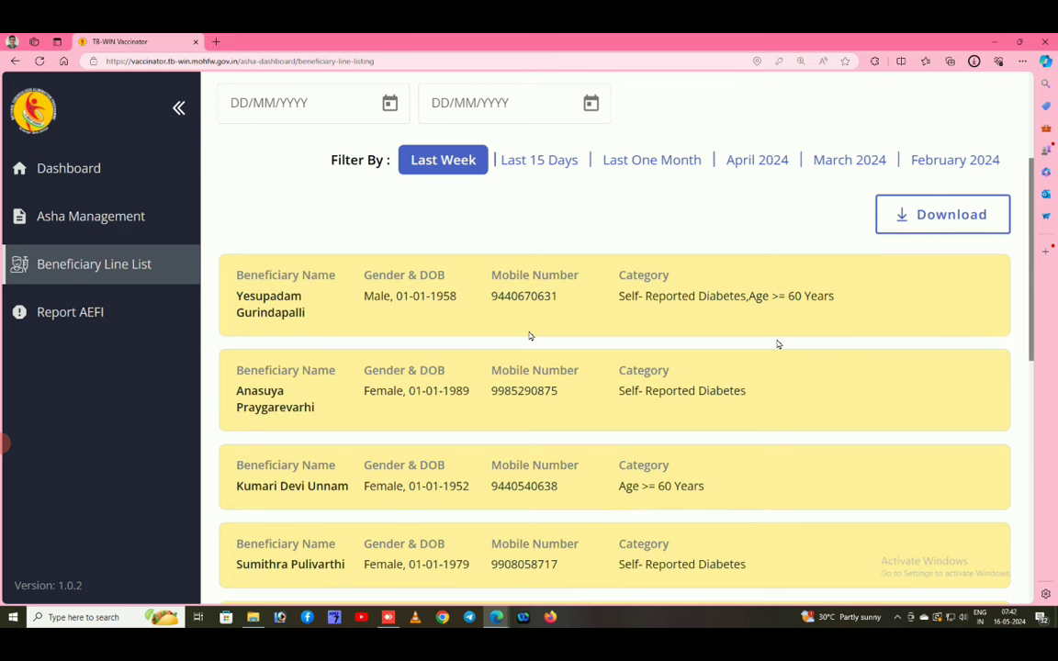
pyautogui.scroll(-1, 776, 402)
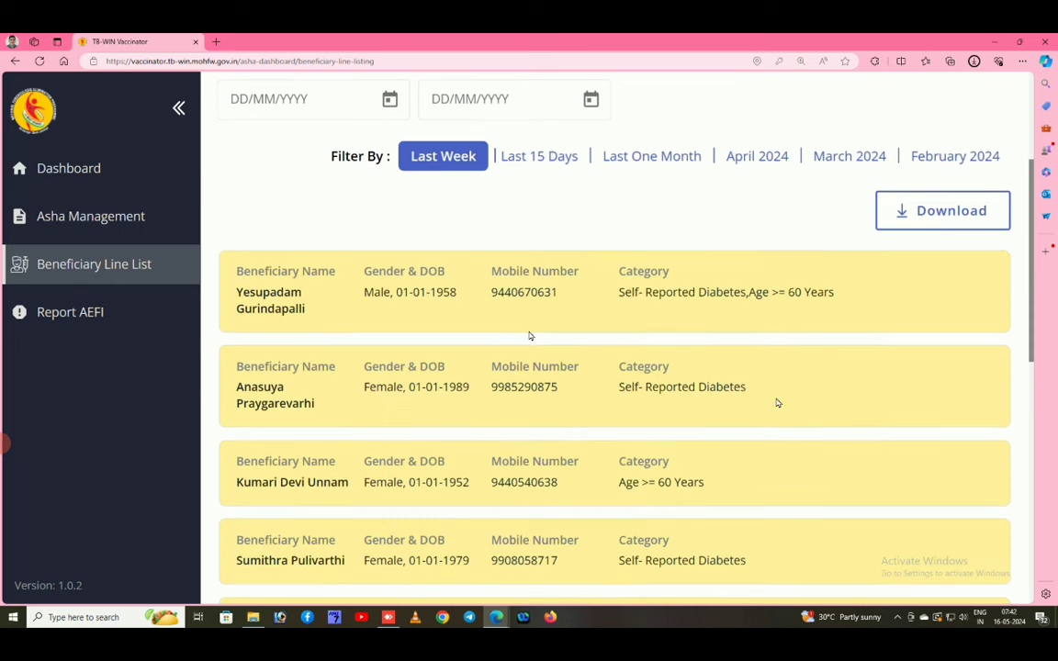
pyautogui.scroll(-4, 777, 402)
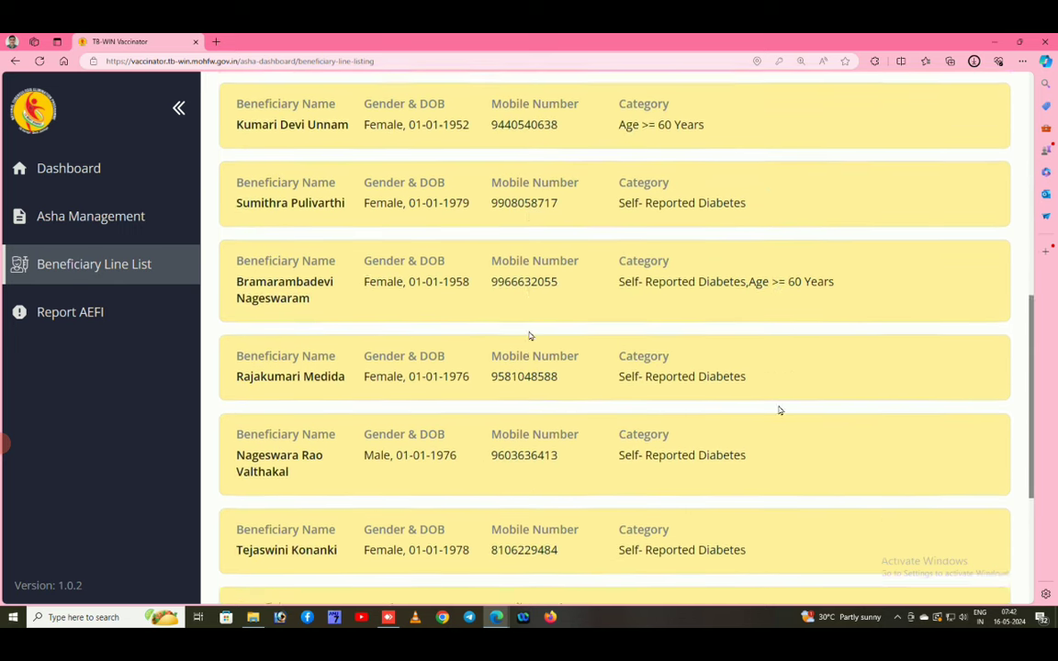
pyautogui.scroll(-3, 779, 411)
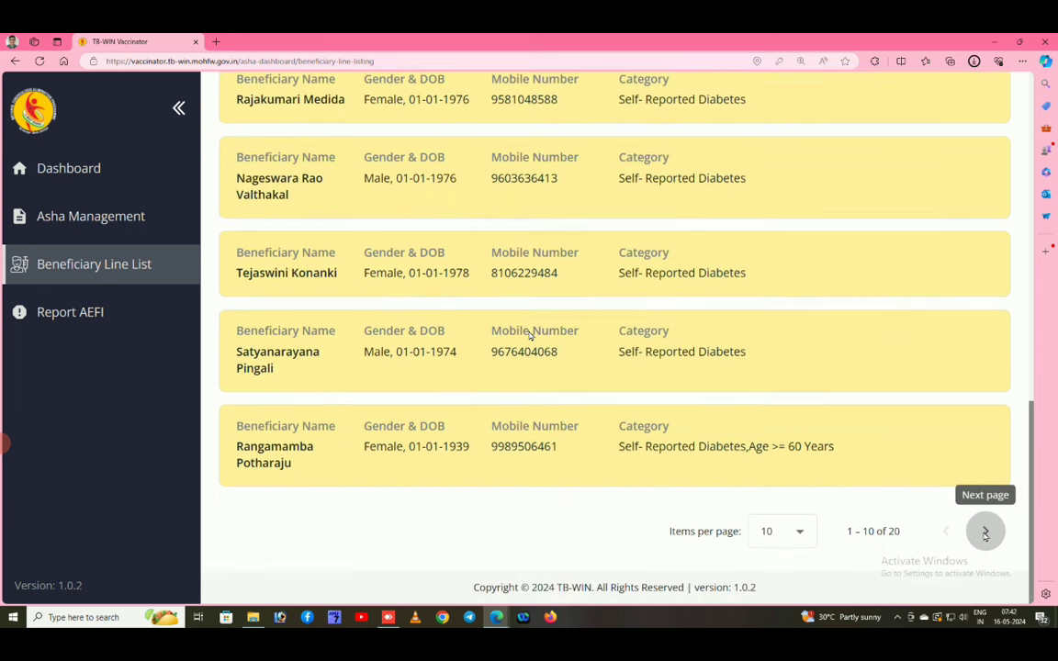
# Browse the second page of beneficiary records in the line list.
pyautogui.click(984, 534)
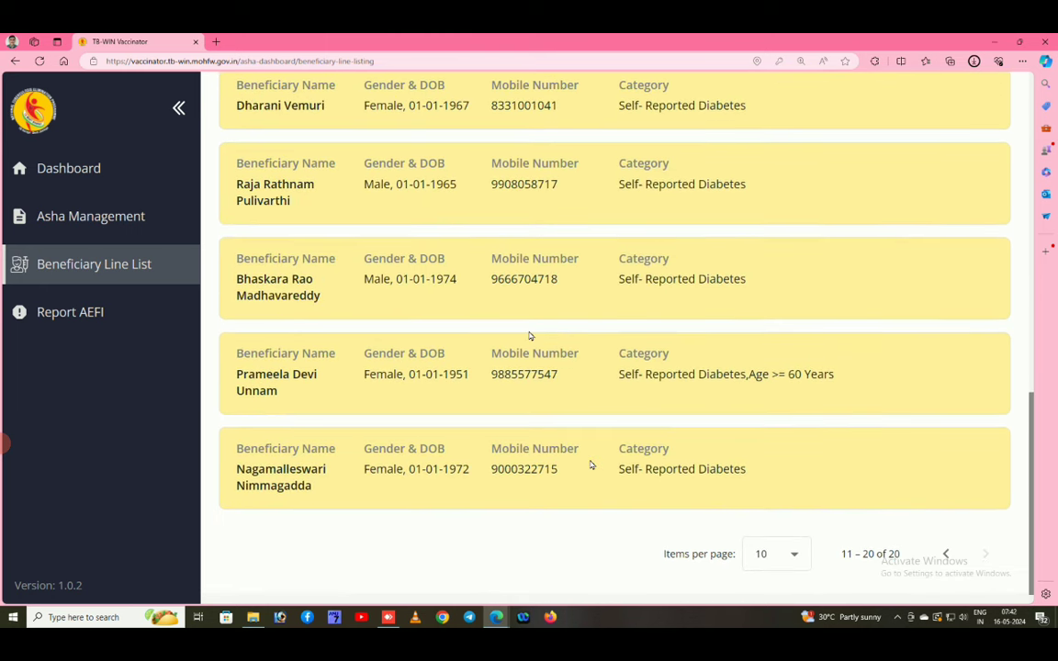
pyautogui.scroll(1, 528, 335)
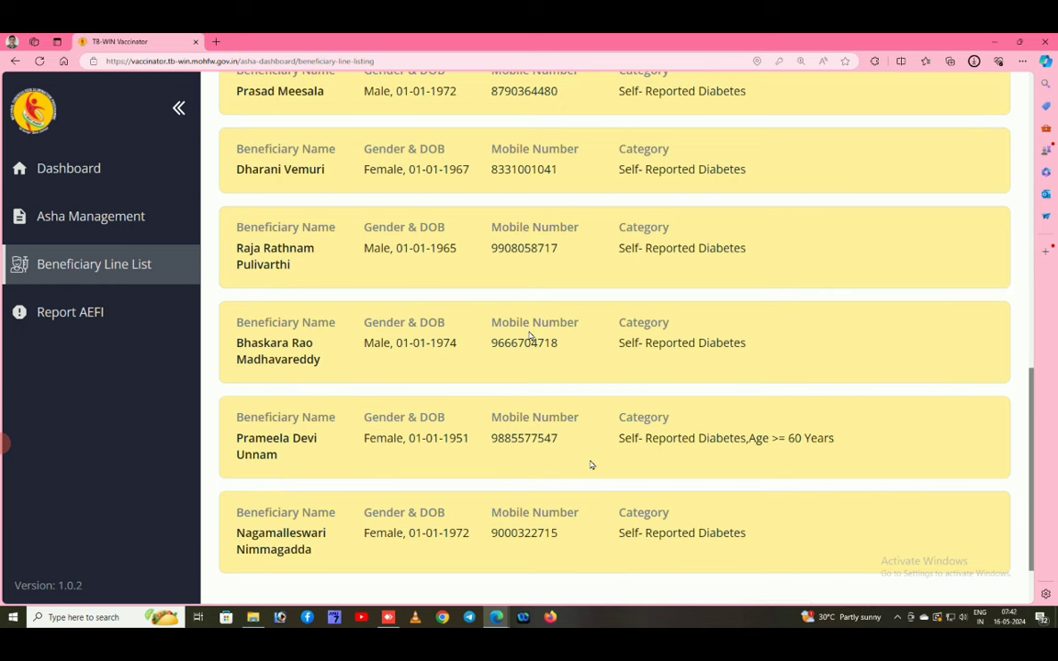
pyautogui.scroll(1, 530, 336)
pyautogui.scroll(1, 586, 446)
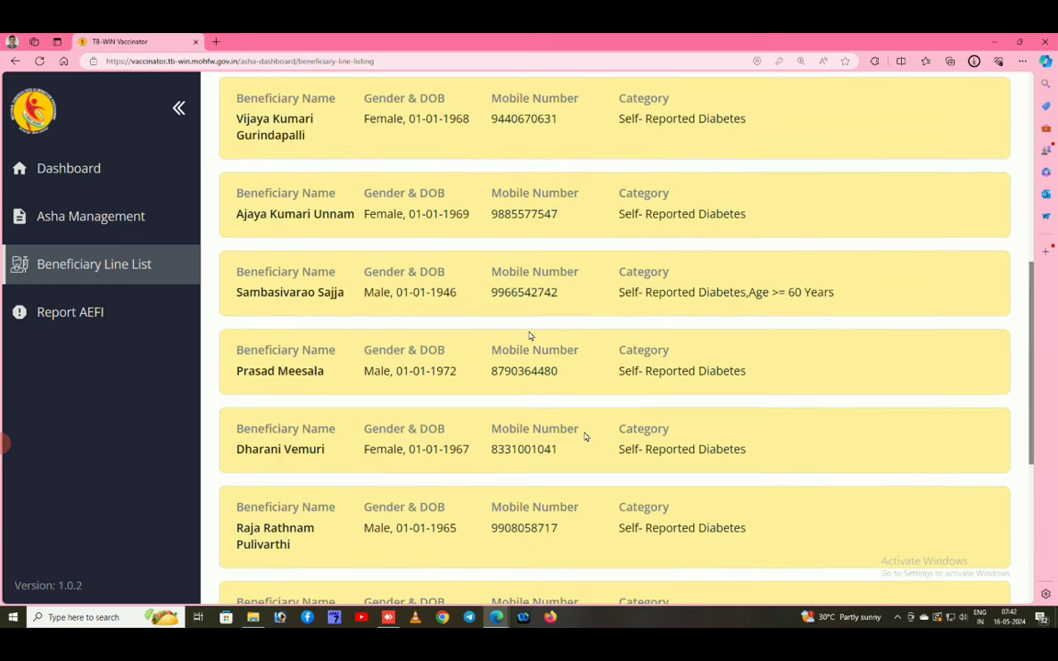
pyautogui.scroll(4, 585, 437)
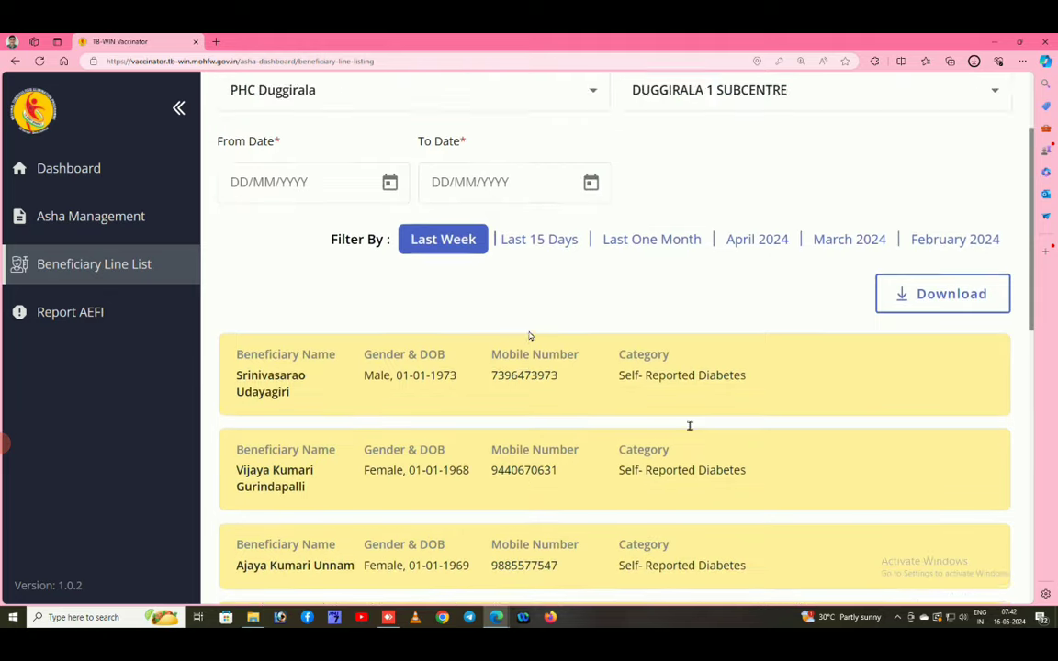
pyautogui.scroll(-2, 690, 425)
pyautogui.scroll(-8, 746, 446)
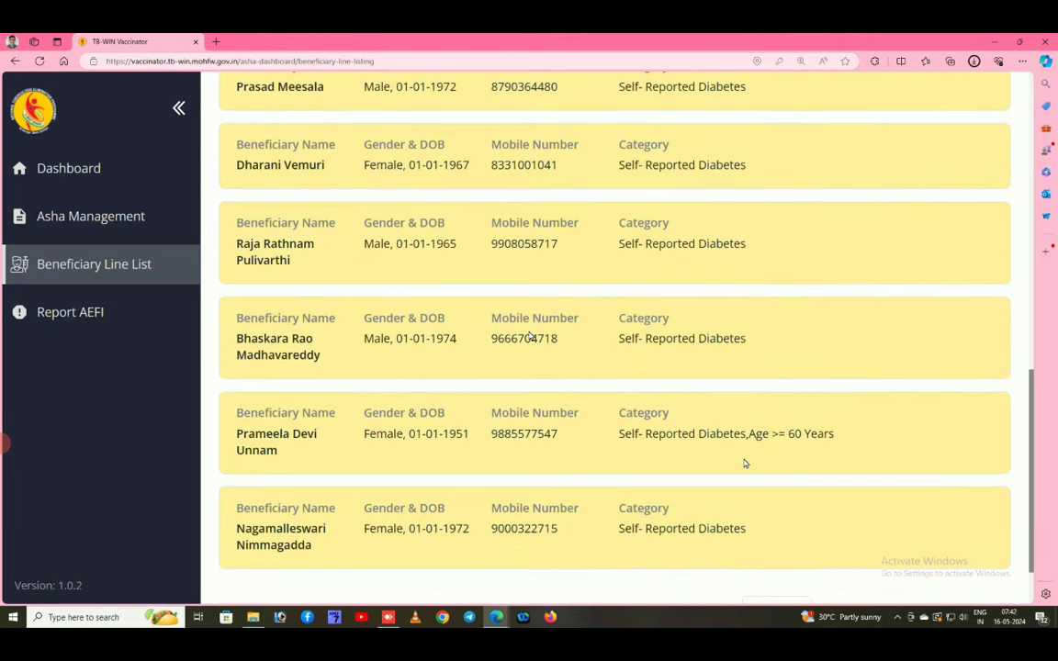
# Visit Asha Management, return to the line list, and open the first beneficiary's record.
pyautogui.click(91, 216)
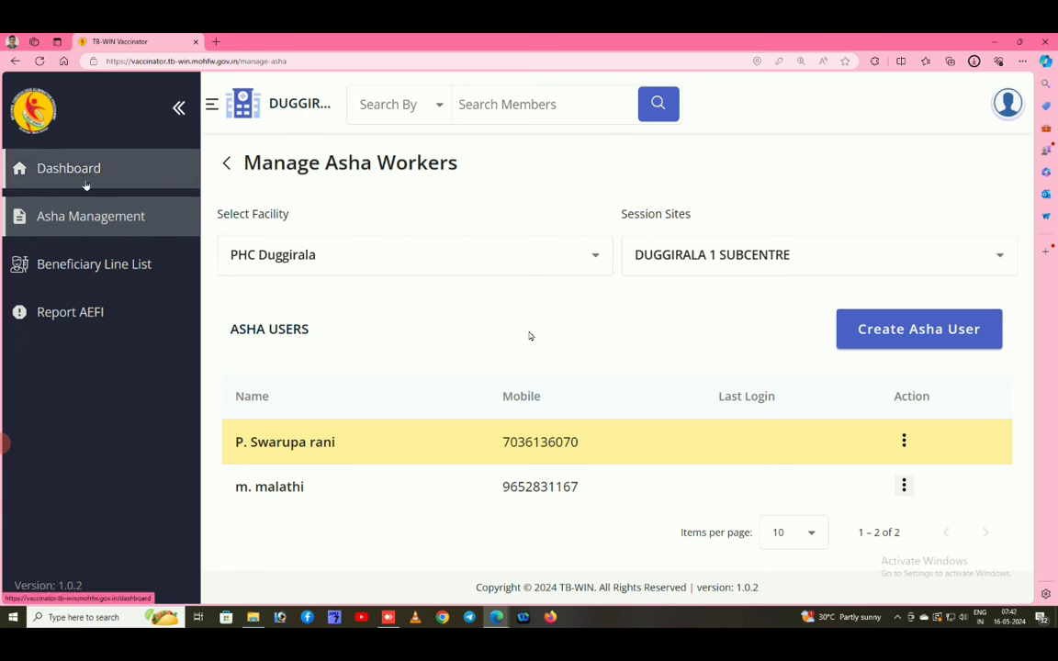
pyautogui.click(62, 266)
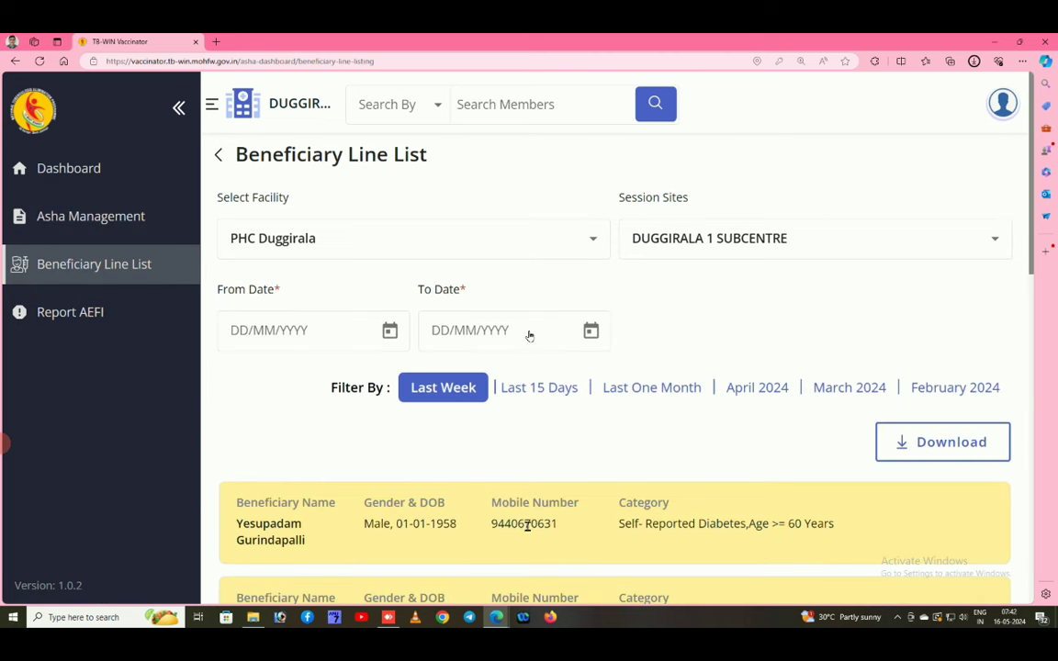
pyautogui.click(529, 525)
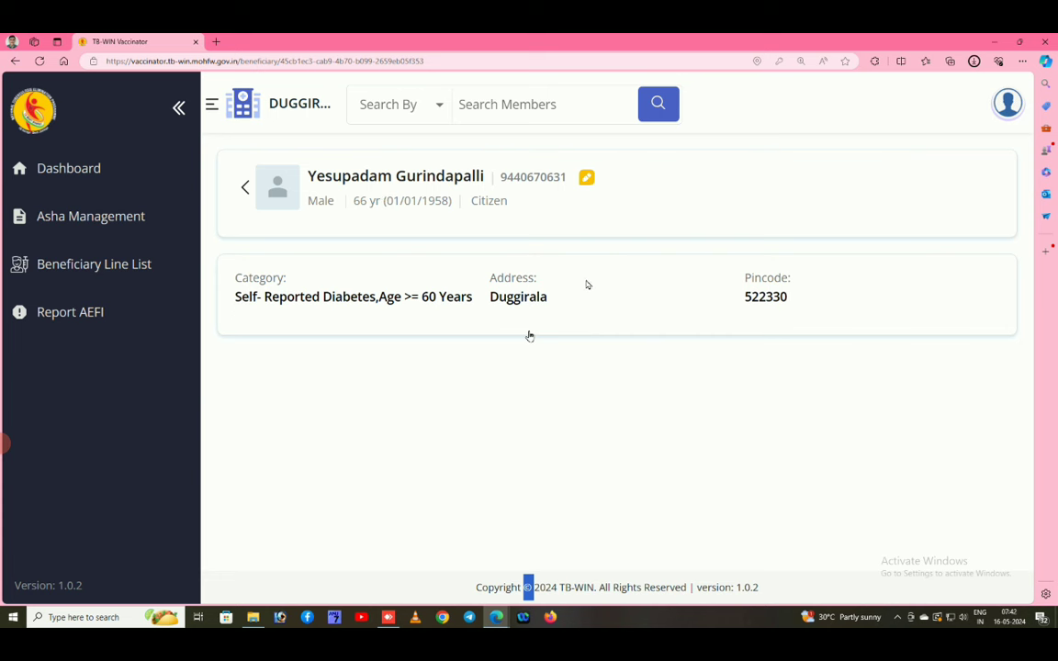
# Open the beneficiary's Edit member details form, look it over, then return to the summary.
pyautogui.click(586, 176)
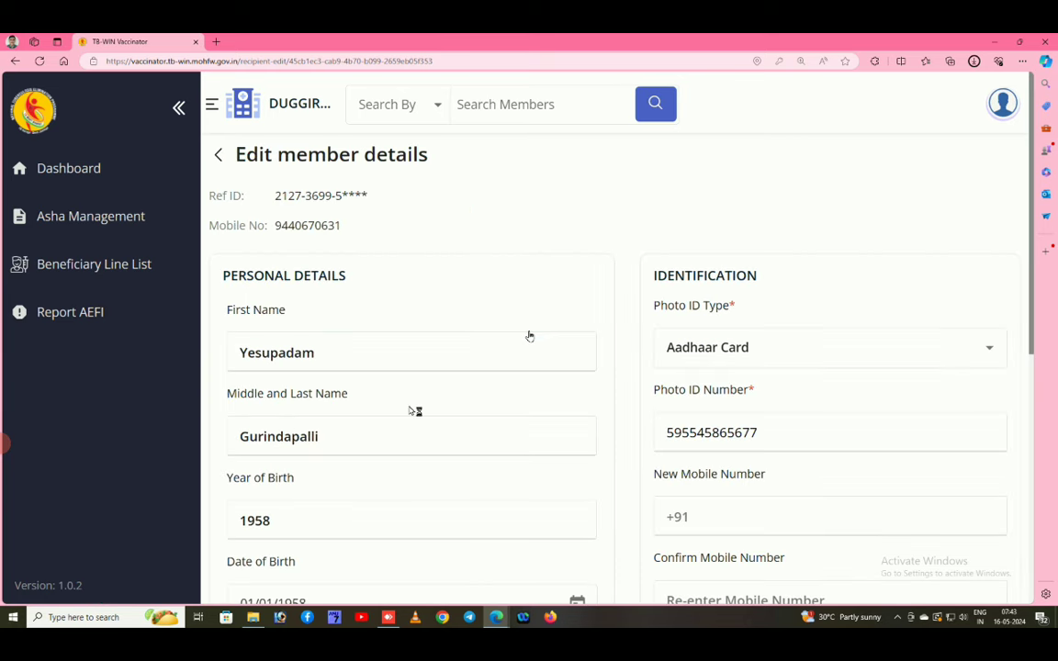
pyautogui.scroll(-2, 767, 439)
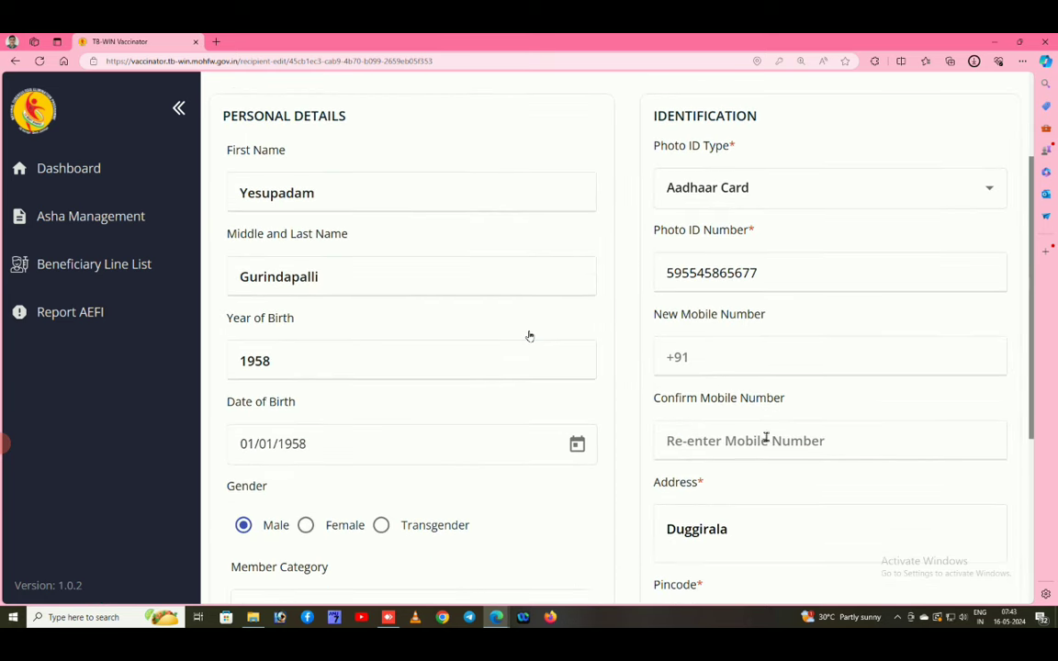
pyautogui.scroll(2, 529, 334)
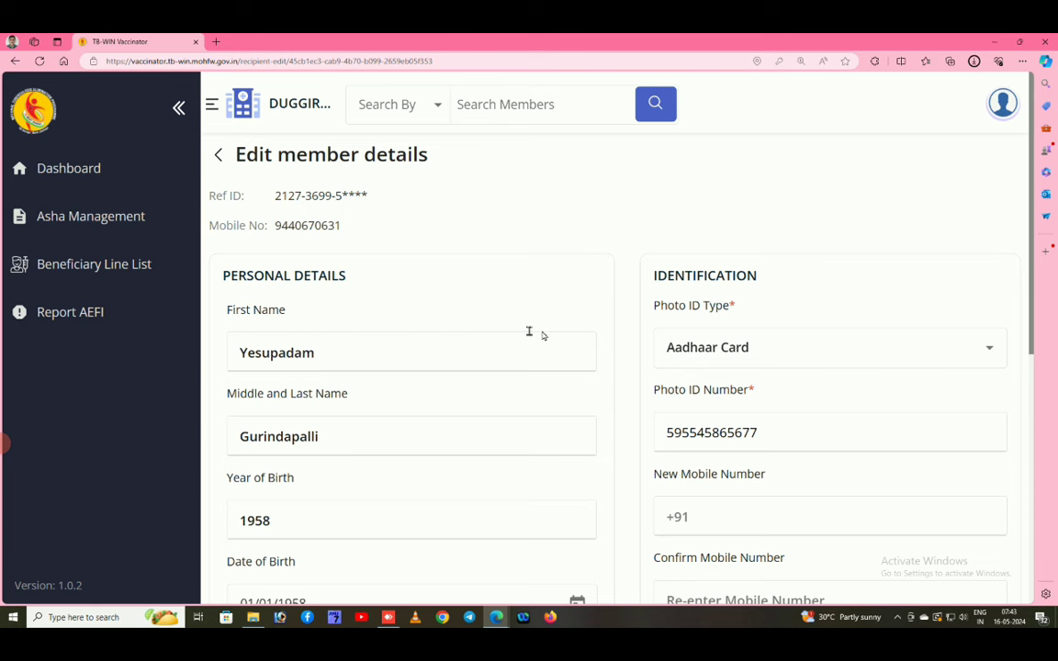
pyautogui.click(221, 156)
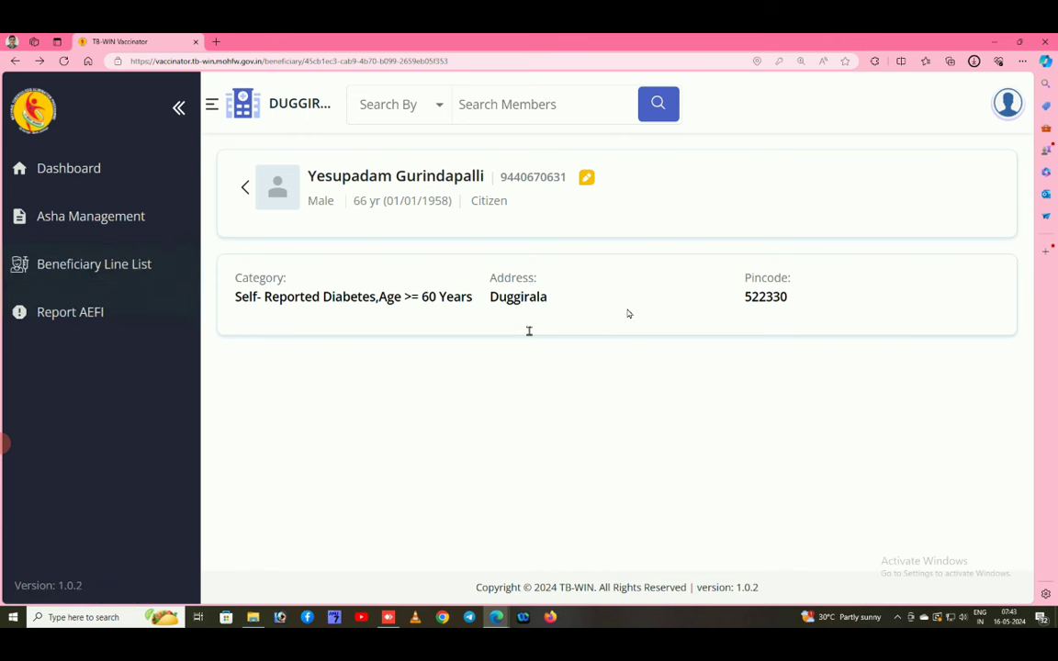
# Reopen the edit form and tick the 'I hereby confirm' information-read-out checkbox.
pyautogui.click(587, 179)
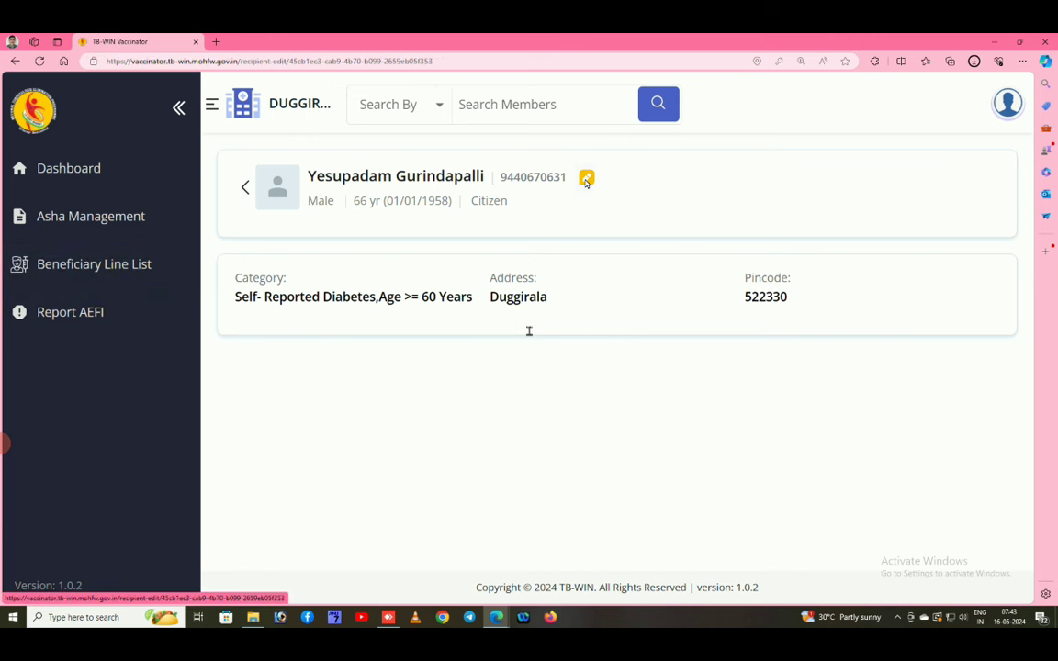
pyautogui.scroll(-5, 808, 354)
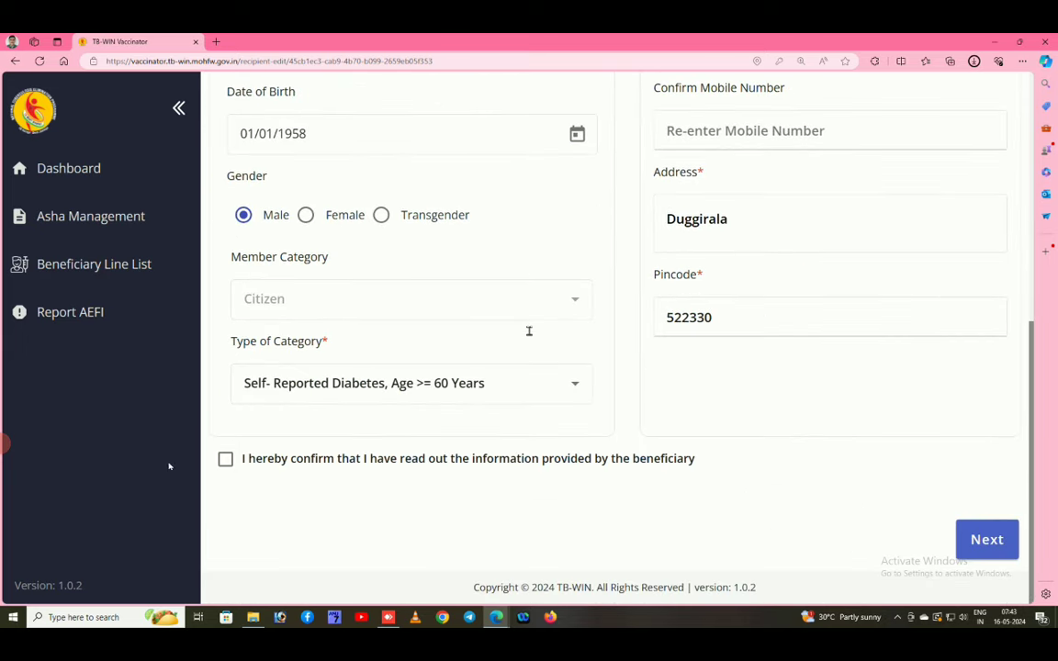
pyautogui.click(222, 463)
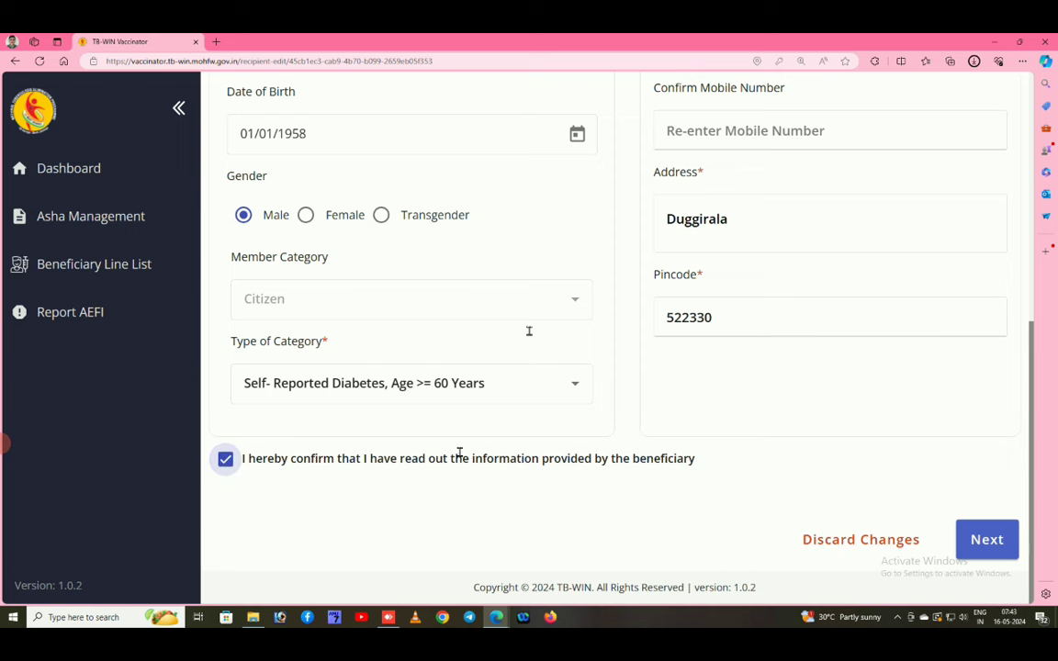
pyautogui.scroll(5, 104, 312)
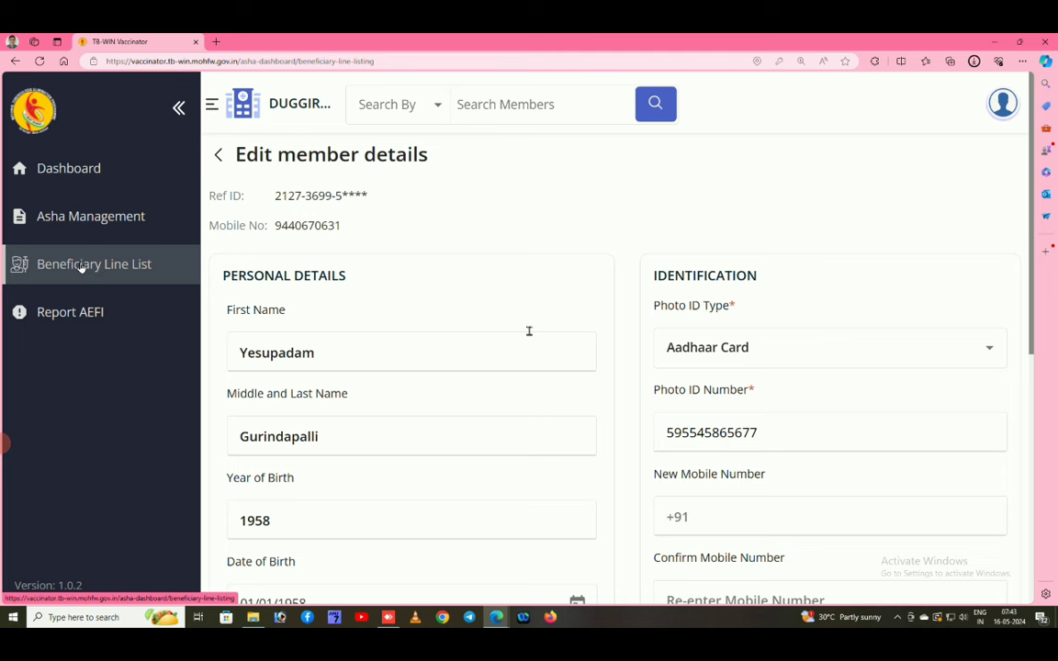
# Return to the Beneficiary Line List and download it as Beneficiary Line-List-20240516.xlsx.
pyautogui.click(83, 268)
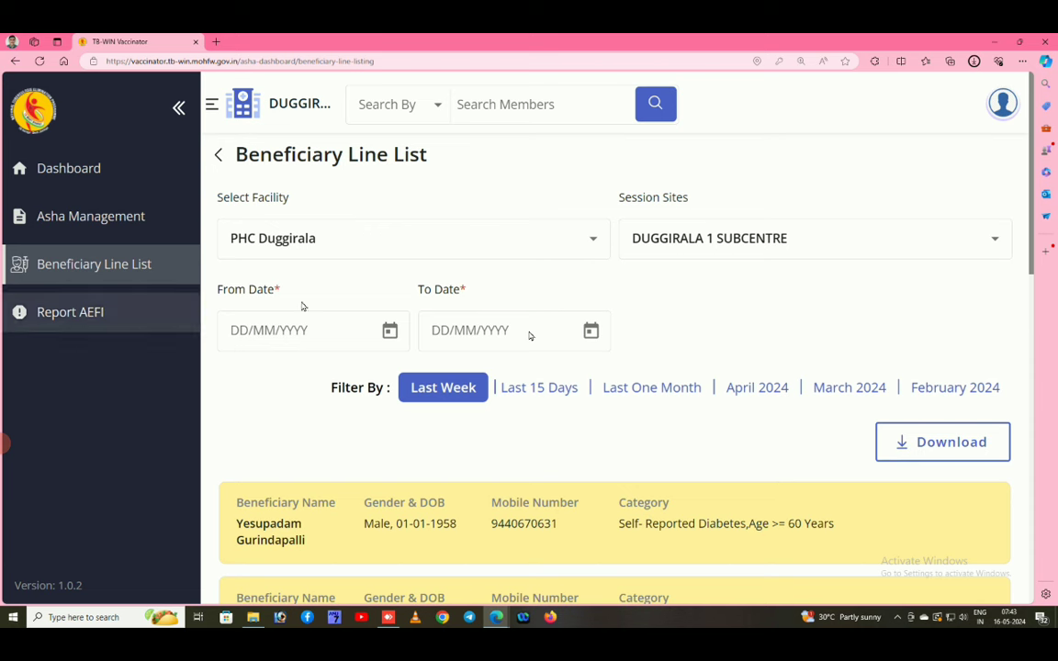
pyautogui.click(940, 445)
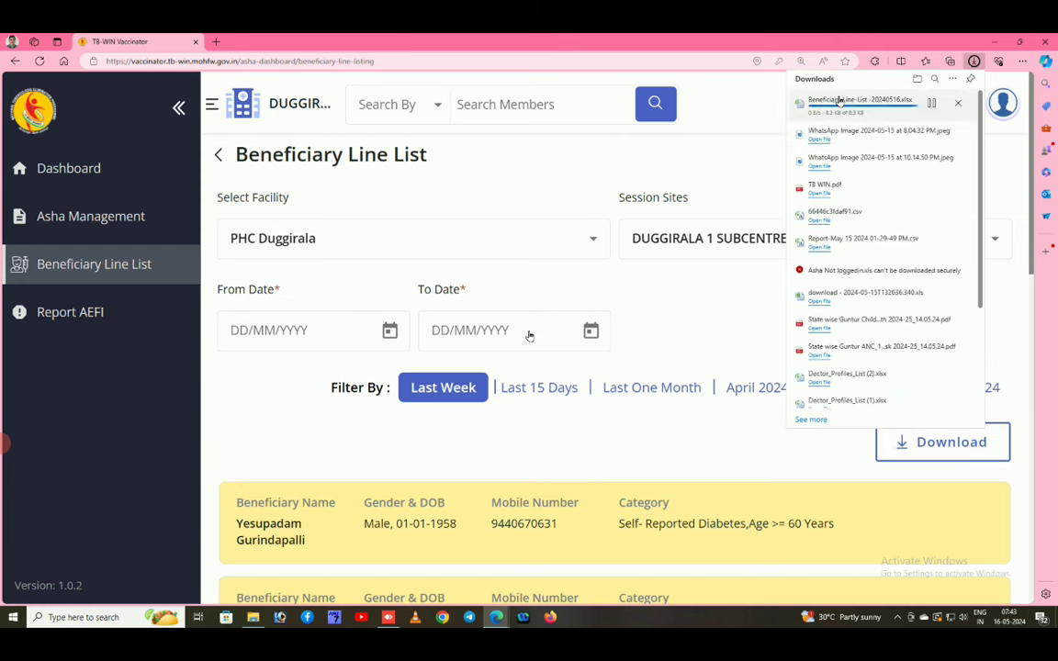
# Open Beneficiary-Line-List-20240516 in Excel and scroll across the VaccinatedBens sheet's columns.
pyautogui.click(832, 103)
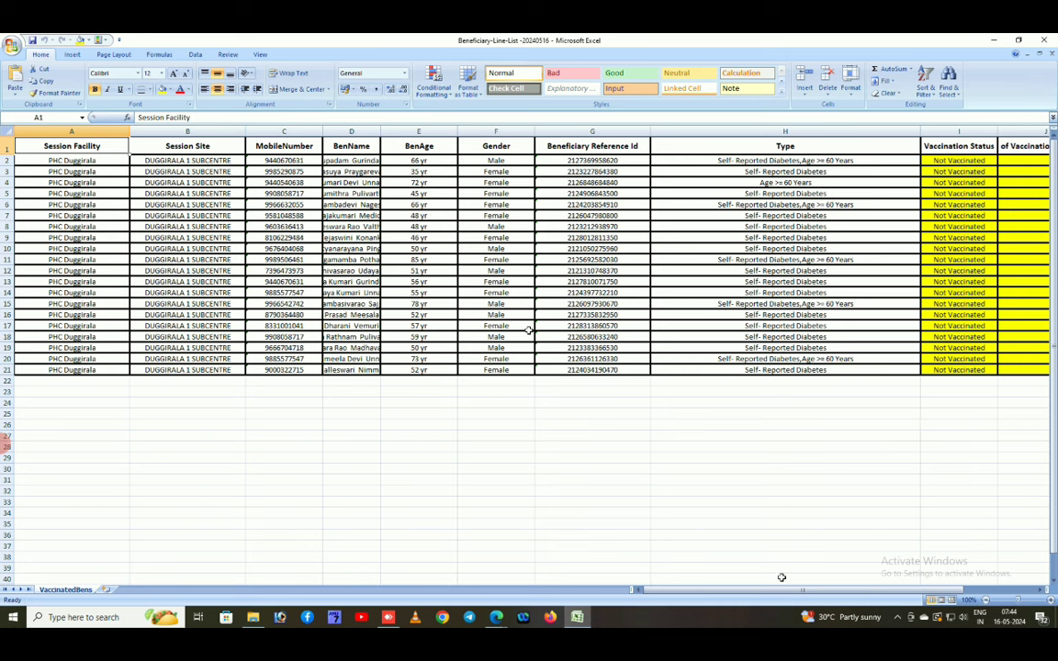
pyautogui.moveTo(799, 592); pyautogui.dragTo(871, 594)
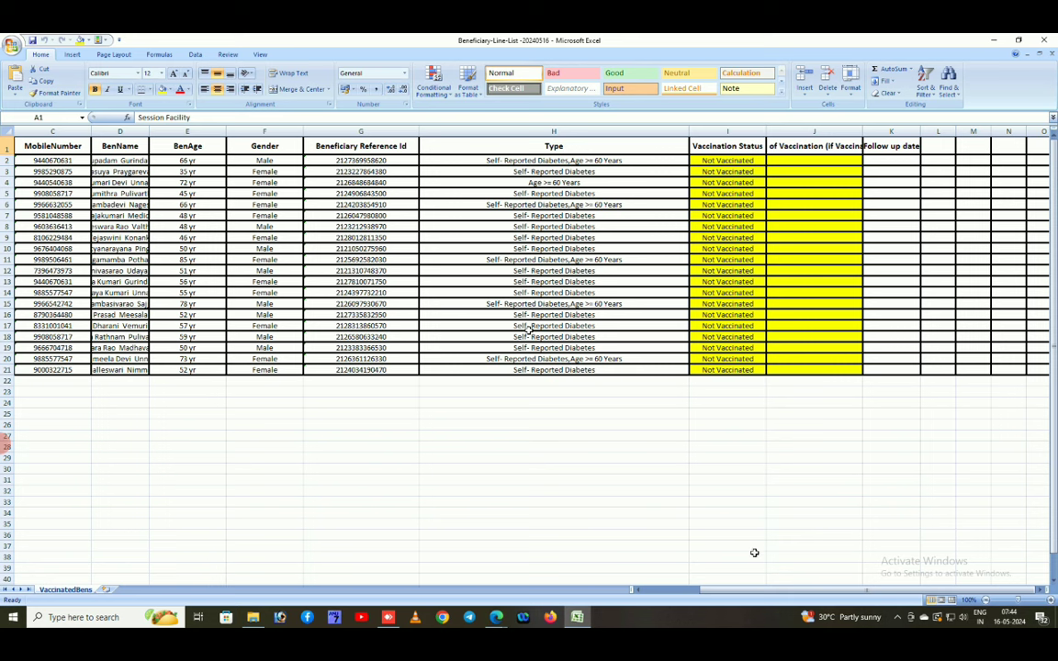
pyautogui.moveTo(763, 591); pyautogui.dragTo(774, 595)
pyautogui.scroll(1, 789, 519)
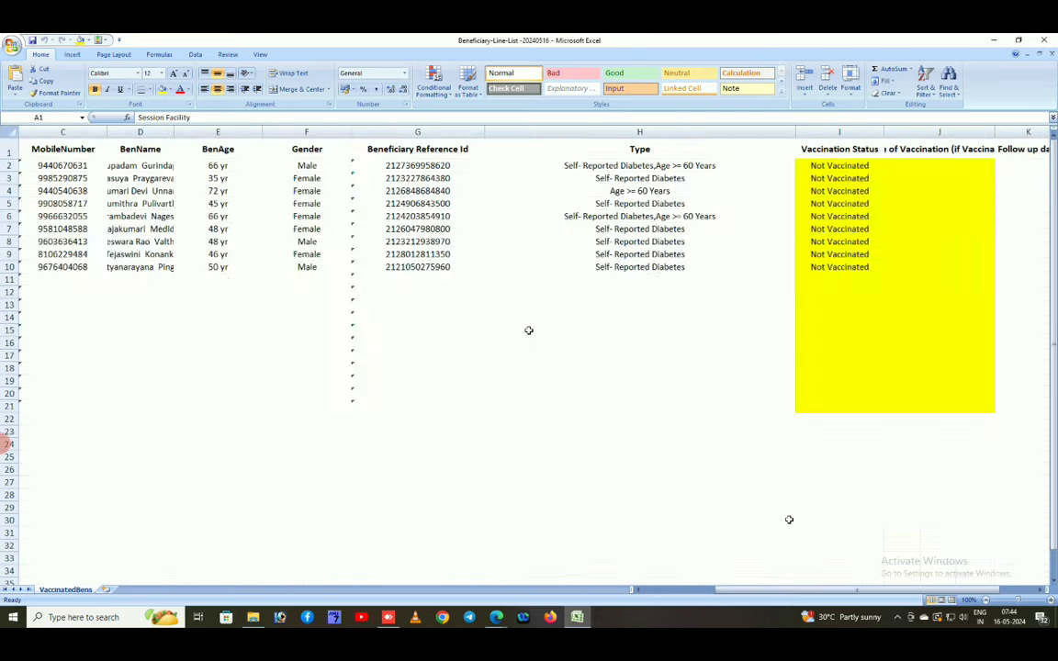
pyautogui.scroll(1, 825, 512)
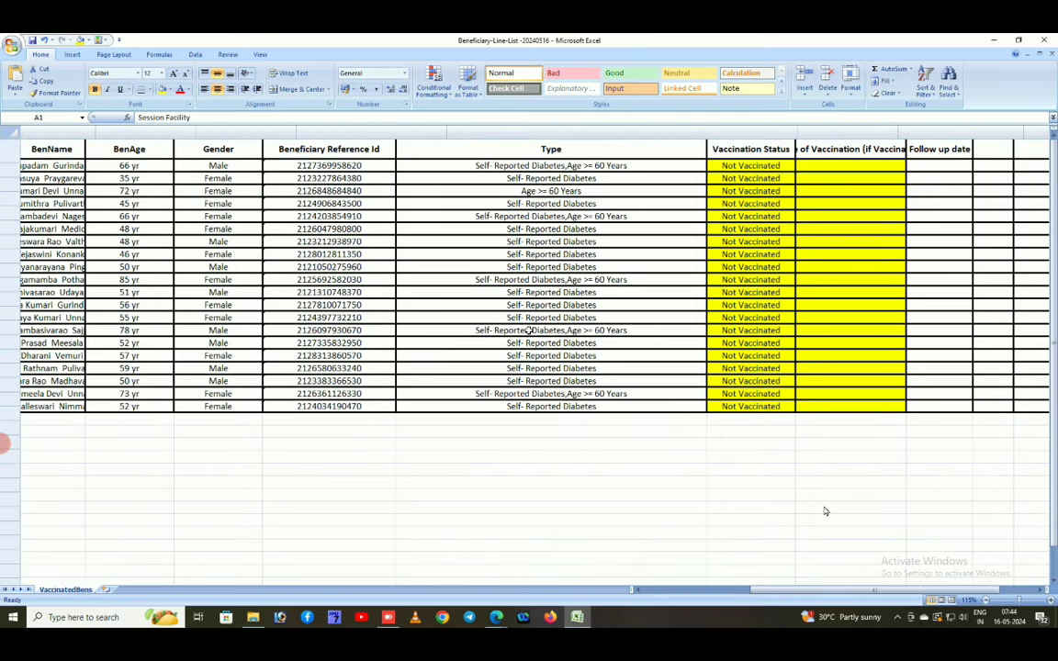
pyautogui.scroll(2, 824, 511)
pyautogui.moveTo(767, 594); pyautogui.dragTo(900, 595)
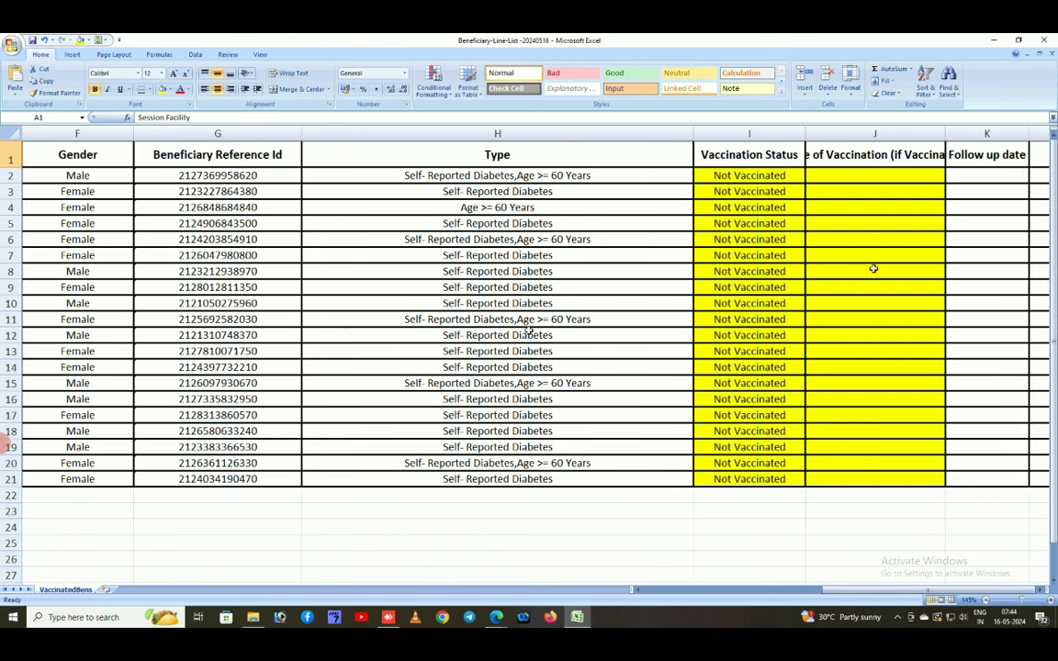